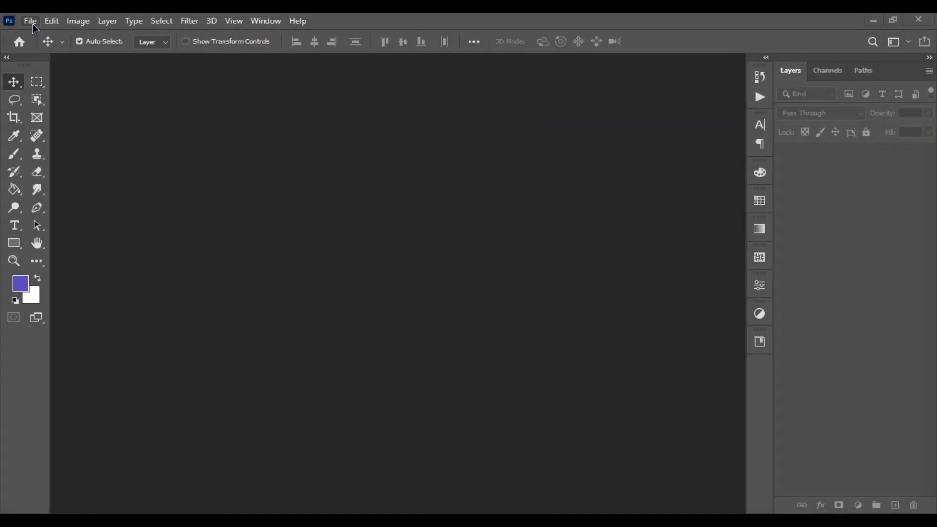
Step: Start a new document and name it "ID Card Design"
left_click(30, 20)
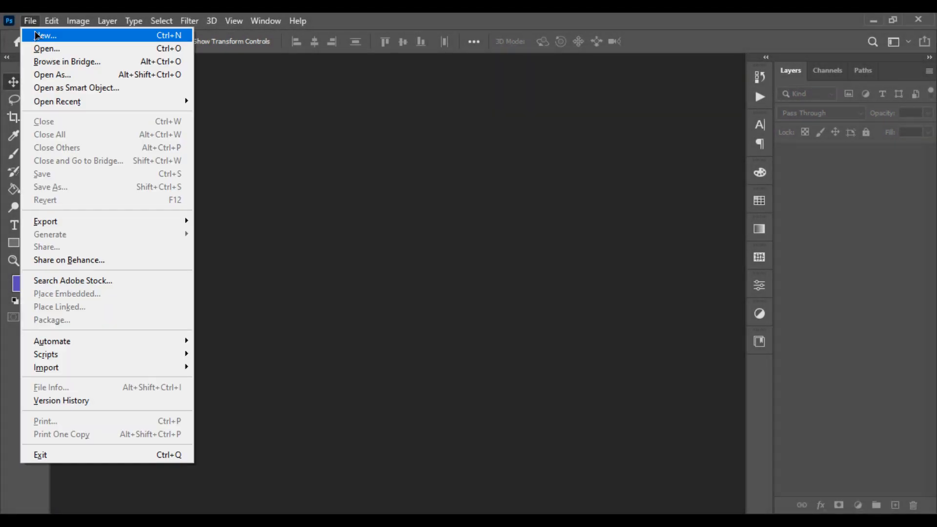
left_click(44, 35)
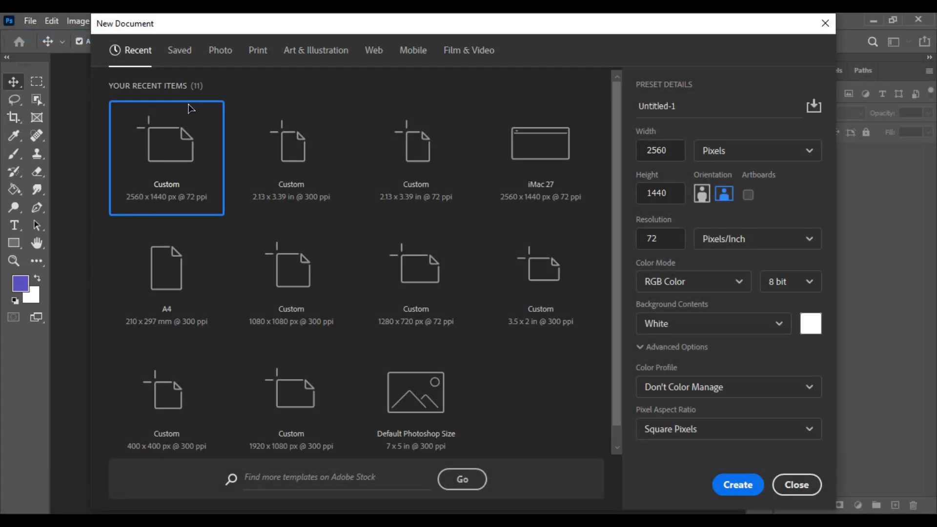
left_click(688, 109)
type("ID")
key("BackSpace")
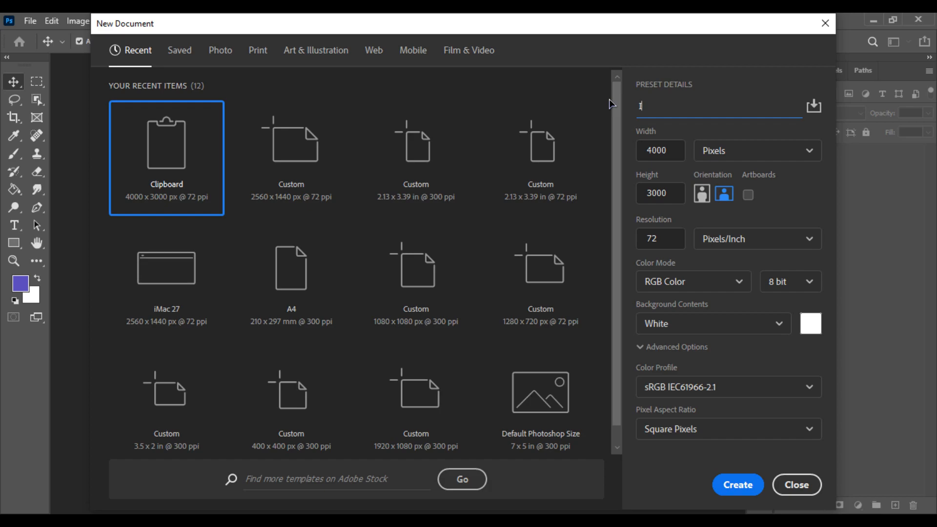
type("D Card Design")
Step: Set the new document's units to inches, its width to 2.13 and its height to 3.39
left_click(702, 152)
left_click(713, 197)
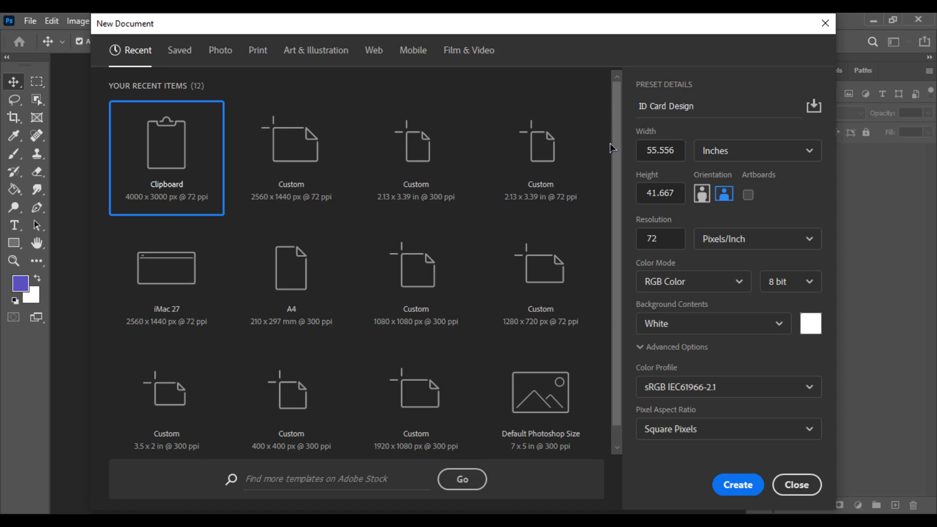
left_click(654, 150)
type("2.13")
left_click(672, 188)
type("3.39")
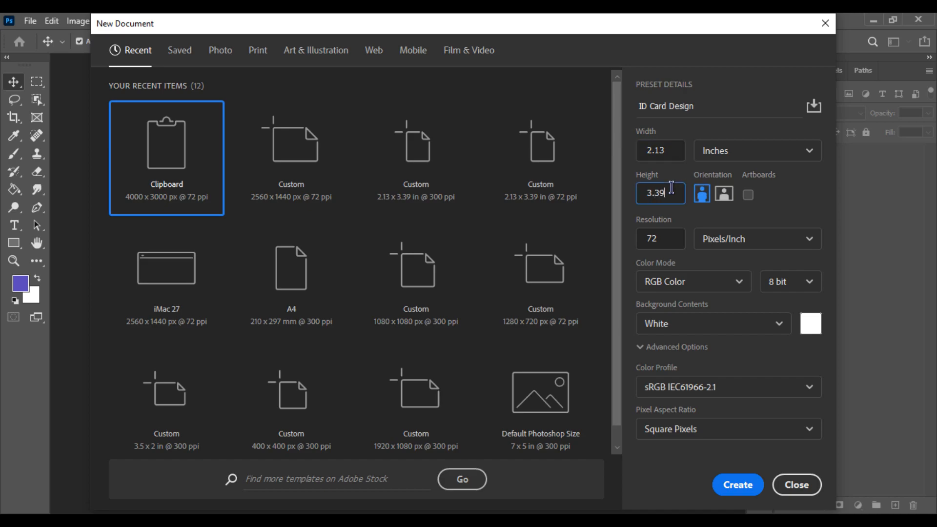
Step: Set the resolution to 300 pixels/inch and the colour mode to CMYK Color, and create the document
left_click(679, 239)
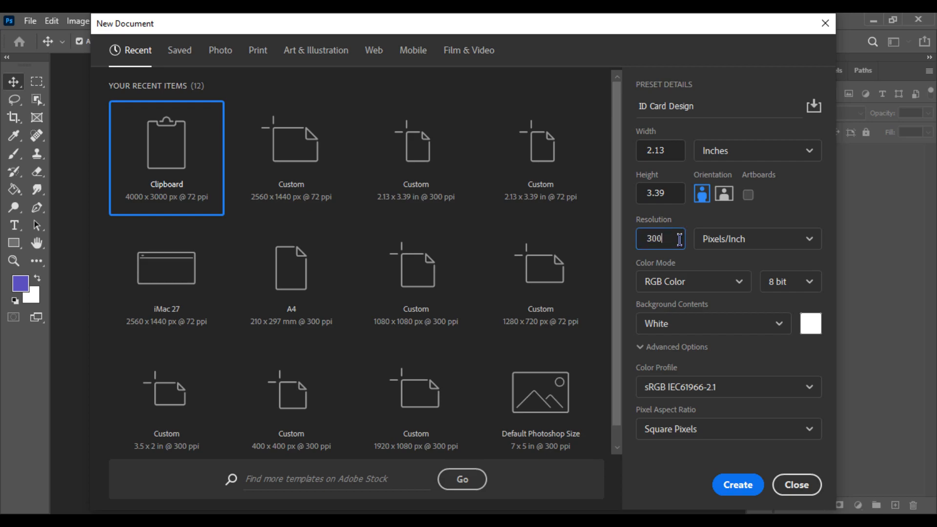
left_click(683, 282)
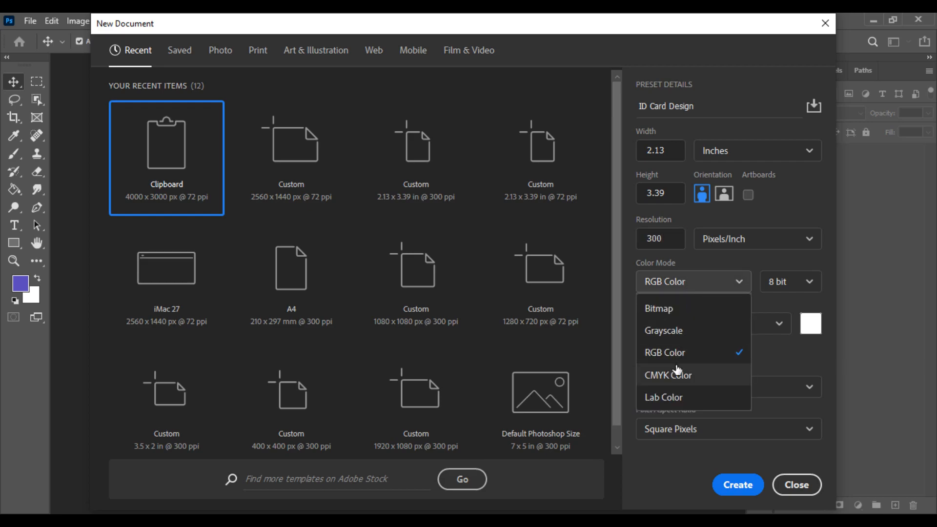
left_click(676, 374)
left_click(751, 483)
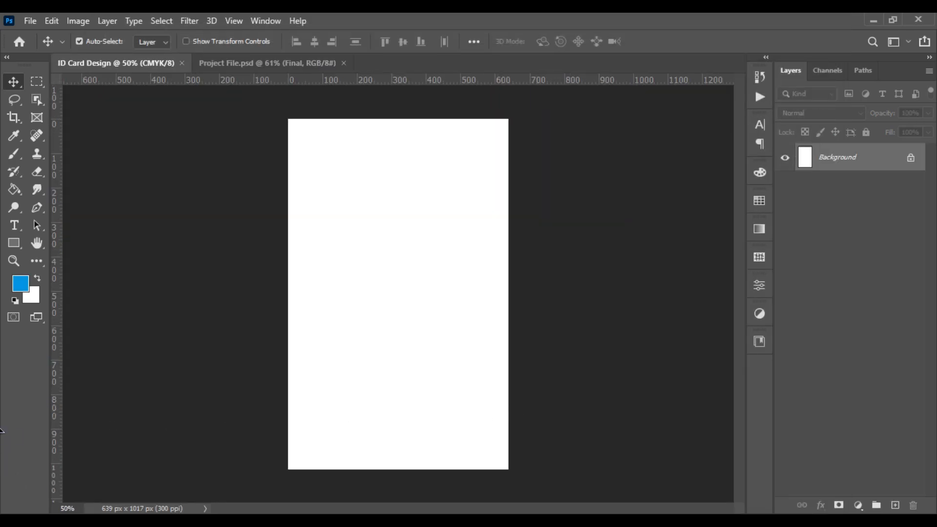
Step: Swap the foreground and background colours and set the foreground colour to a near-black grey
left_click(37, 278)
left_click(21, 283)
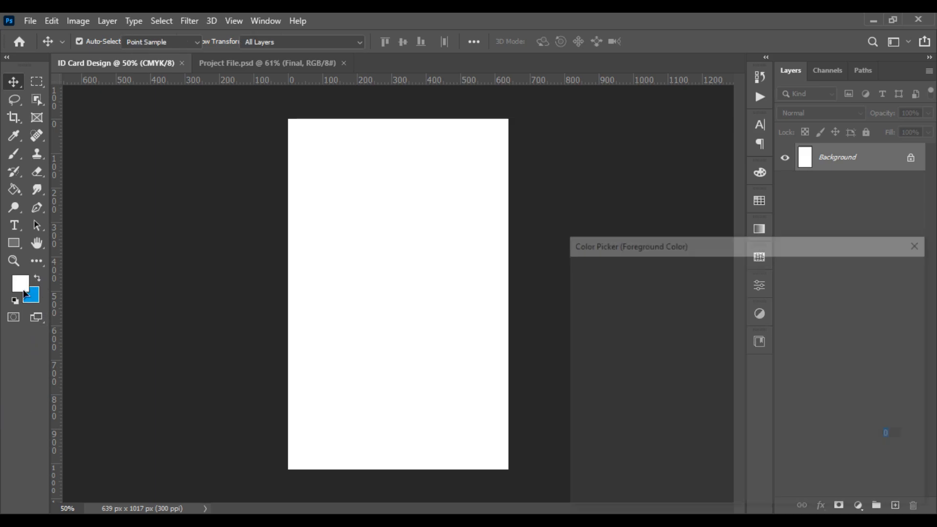
left_click_drag(574, 418, 562, 431)
left_click(876, 276)
Step: Add a Solid Color fill layer in white above the background
left_click(858, 506)
left_click(871, 273)
left_click_drag(673, 305, 477, 226)
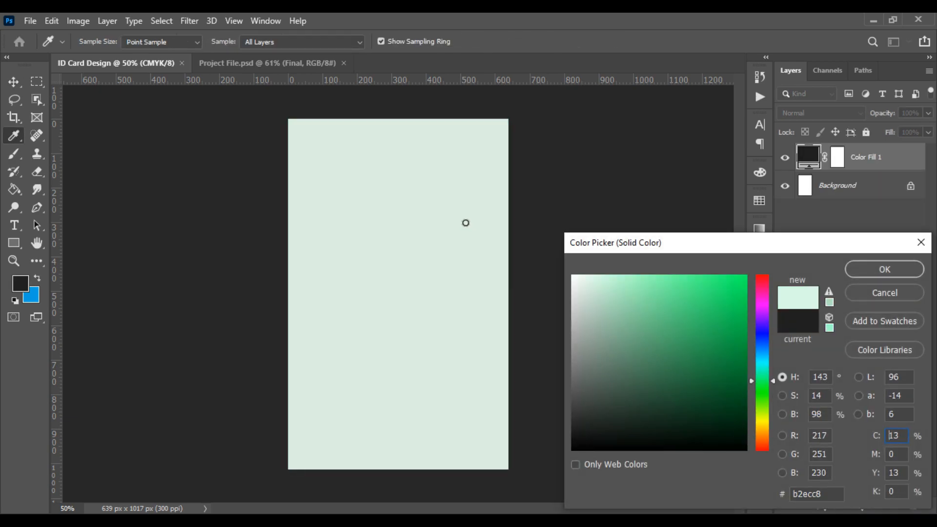
left_click(868, 268)
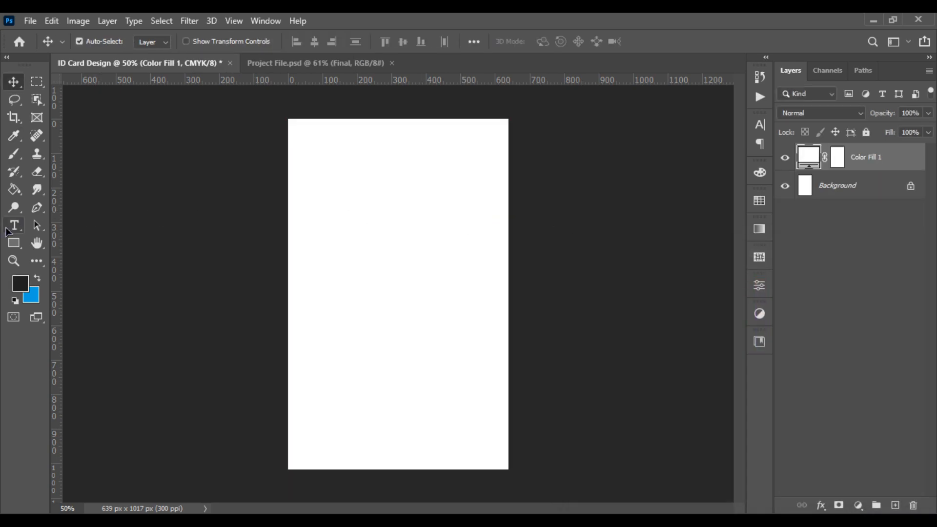
Step: Draw a near-black rectangle of about 681 × 464 px covering the upper part of the card
key("u")
left_click_drag(282, 115, 517, 274)
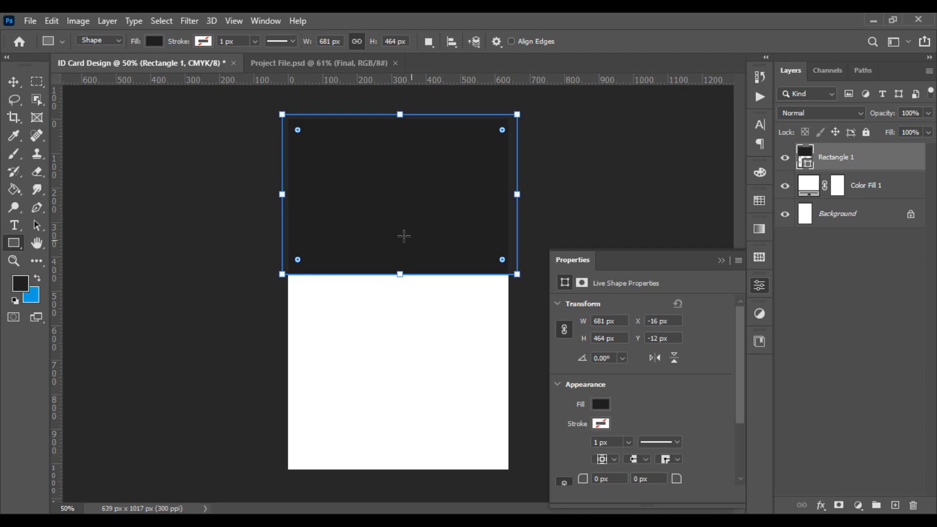
left_click(12, 86)
left_click(141, 154)
Step: Scale the dark rectangle up proportionally to about 710 × 484 px, extending its lower edge slightly downward
scroll(411, 226, "up", 5)
left_click_drag(416, 224, 379, 136)
scroll(381, 174, "down", 4)
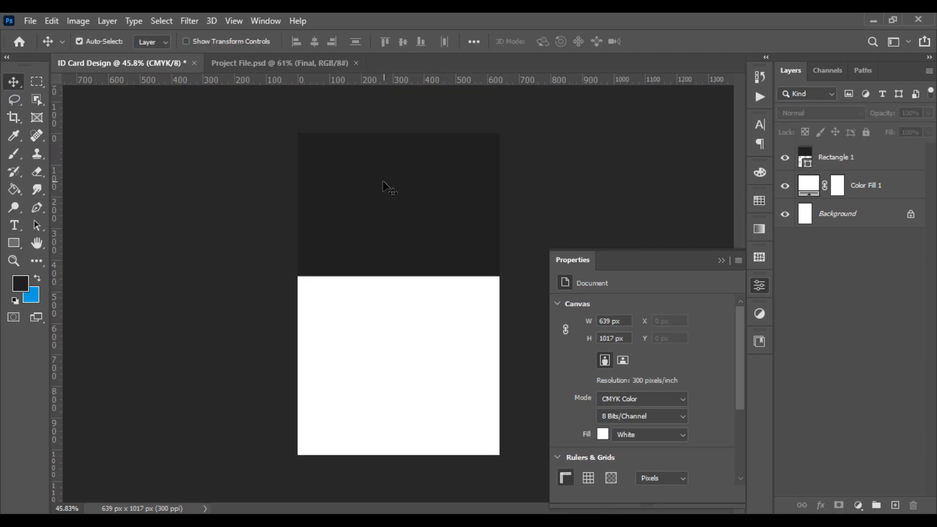
left_click(393, 250)
key("ctrl+t")
left_click_drag(394, 277, 396, 283)
key("Return")
scroll(455, 246, "up", 3)
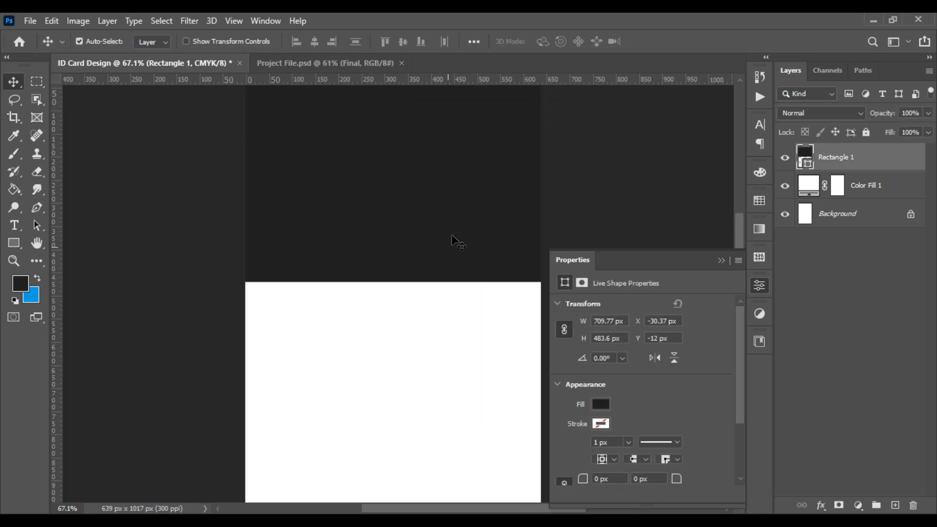
left_click_drag(455, 247, 391, 341)
scroll(432, 313, "up", 2)
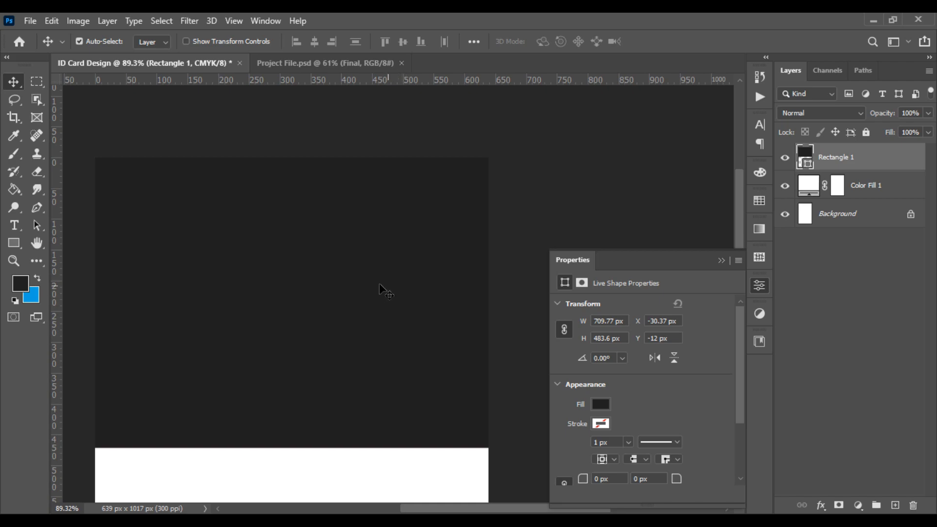
Step: Lock the dark rectangle layer and the white colour fill layer
left_click(12, 241)
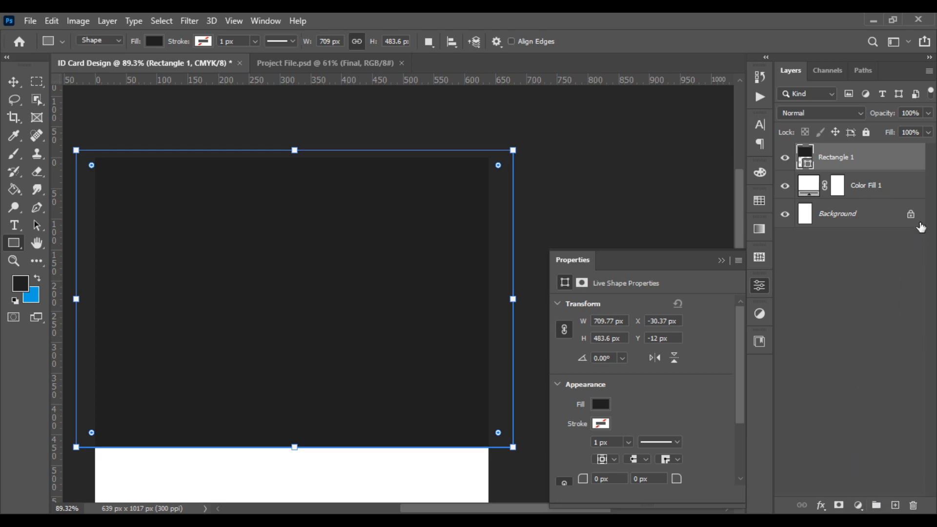
left_click(866, 132)
left_click(907, 188)
left_click(866, 132)
left_click(904, 309)
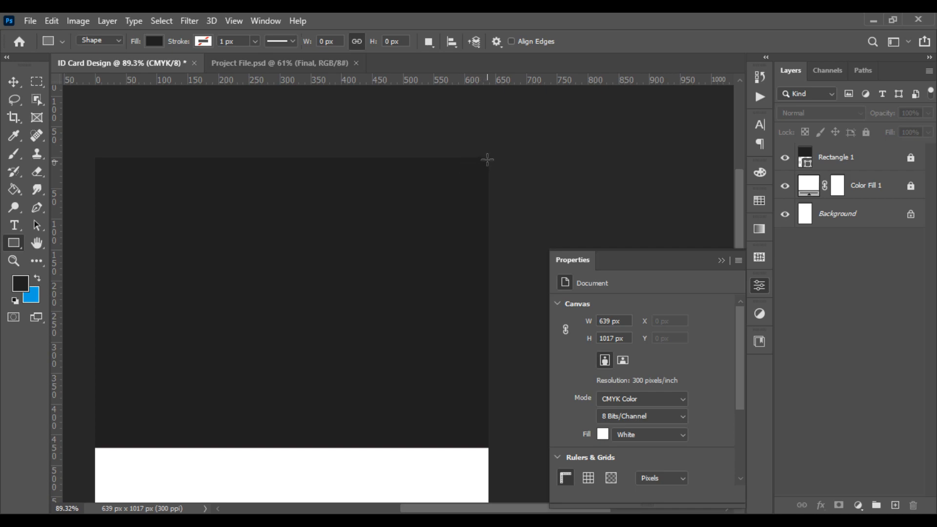
Step: Draw a 65 × 65 px square at the card's upper-right corner and fill it with blue 00a1e0
left_click_drag(487, 152, 447, 192)
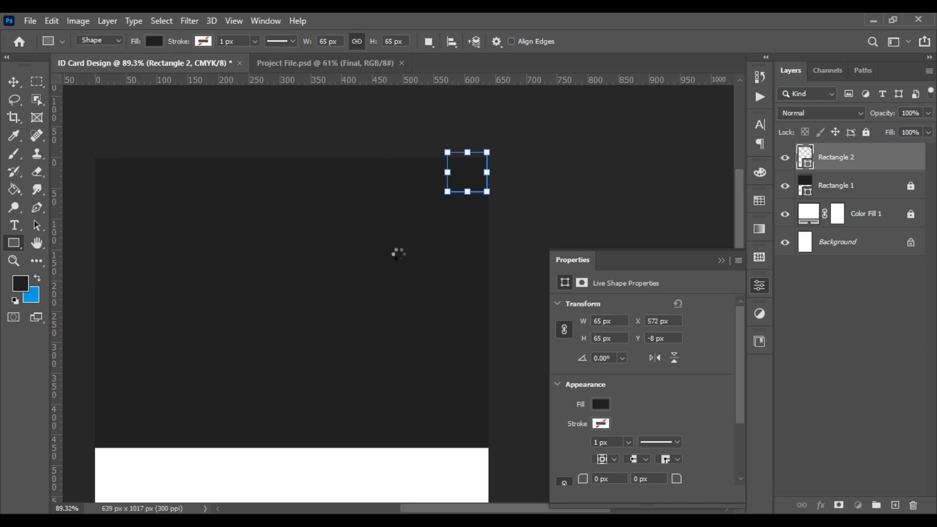
left_click(34, 292)
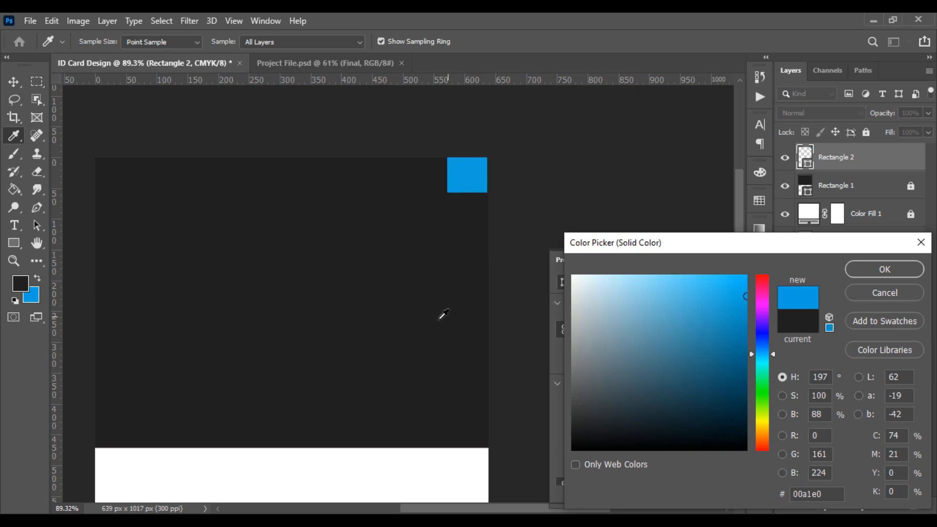
left_click(884, 278)
Step: Duplicate the blue square directly below the original, leaving a thin gap between them
scroll(496, 180, "up", 3)
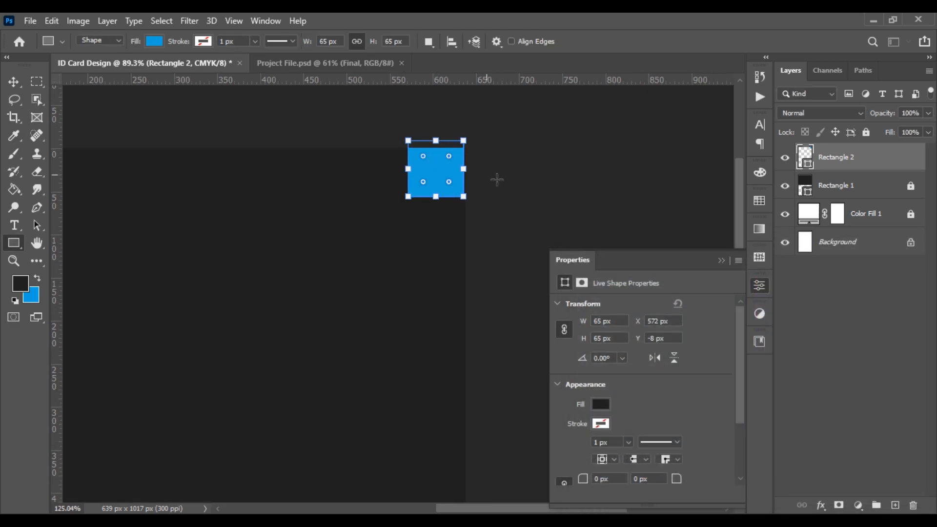
left_click(11, 81)
left_click_drag(453, 193, 457, 291)
left_click(531, 218)
scroll(530, 233, "down", 3)
scroll(530, 233, "right", 2)
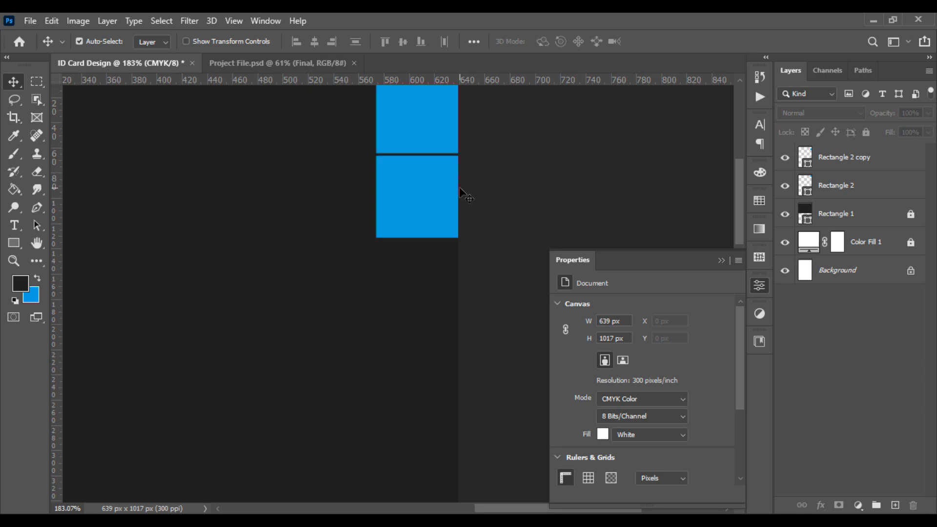
Step: Keep duplicating the blue squares downward with the same thin gap, making a column of seven along the card's right edge
key("ctrl+minus")
key("ctrl+minus")
key("ctrl+plus")
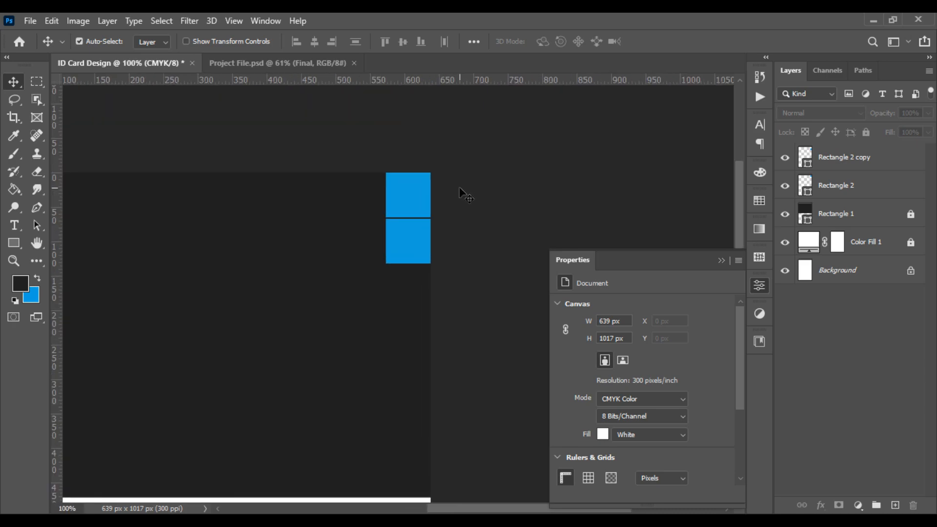
scroll(463, 250, "up", 3)
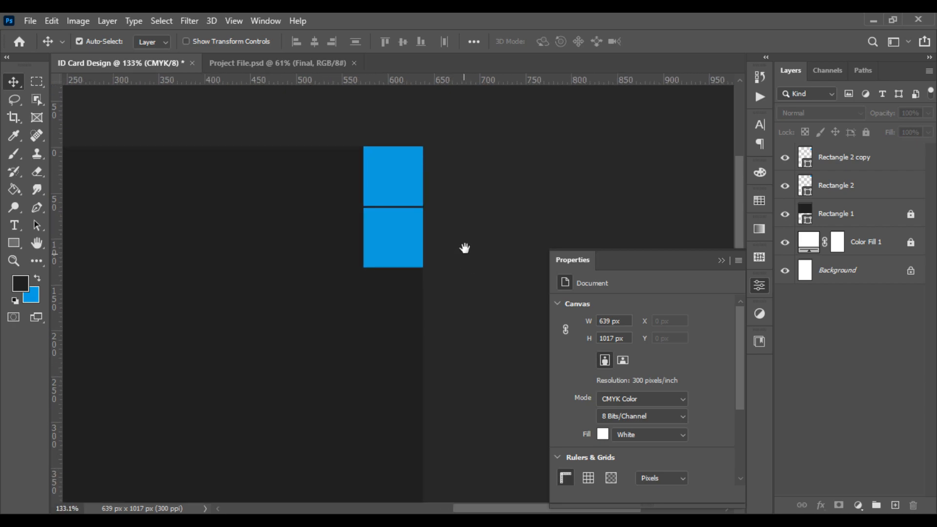
left_click_drag(464, 250, 472, 182)
left_click_drag(409, 179, 410, 377)
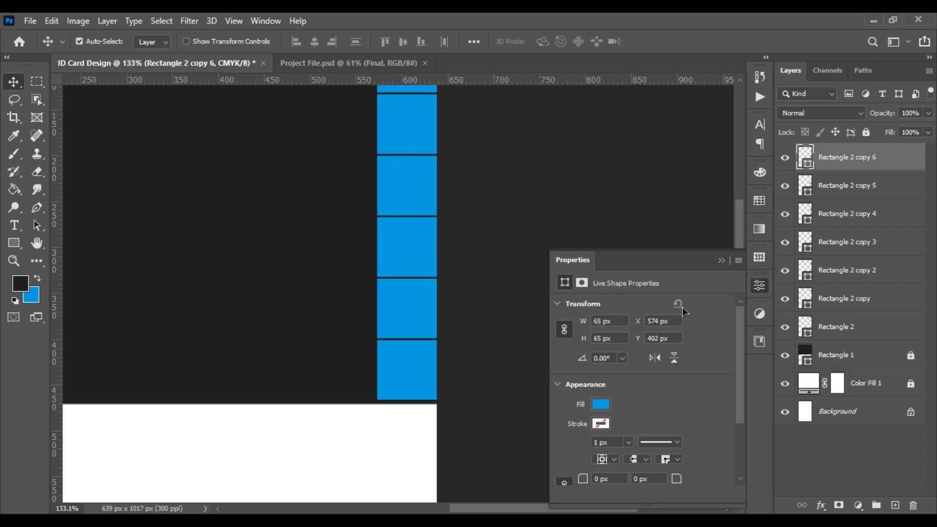
Step: Scale all seven blue squares together to about 66 × 472 px so the column reaches the dark rectangle's lower edge
left_click(832, 340, "shift")
scroll(429, 410, "up", 6)
key("ctrl+t")
scroll(415, 364, "up", 3)
left_click_drag(435, 329, 435, 345)
key("Return")
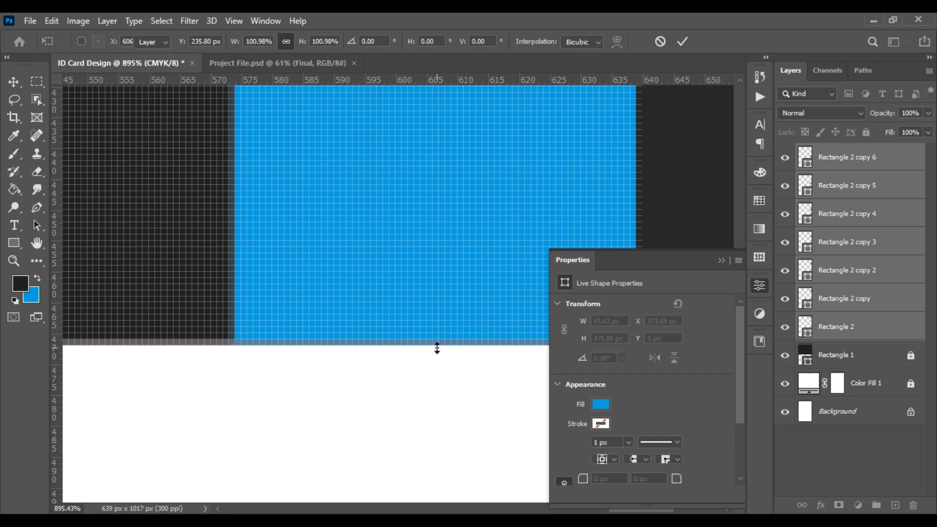
Step: Group the seven blue square layers and duplicate the group
scroll(439, 364, "down", 8)
scroll(510, 351, "down", 3)
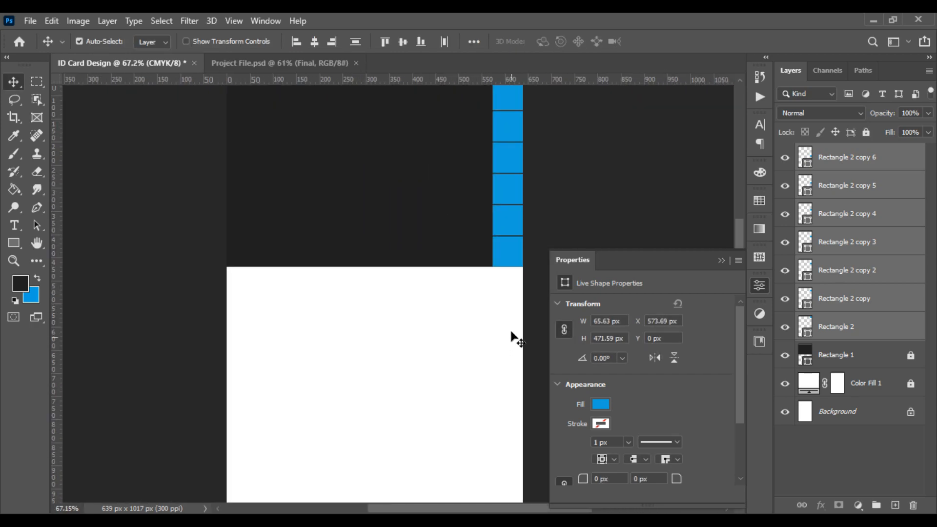
left_click_drag(515, 200, 465, 359)
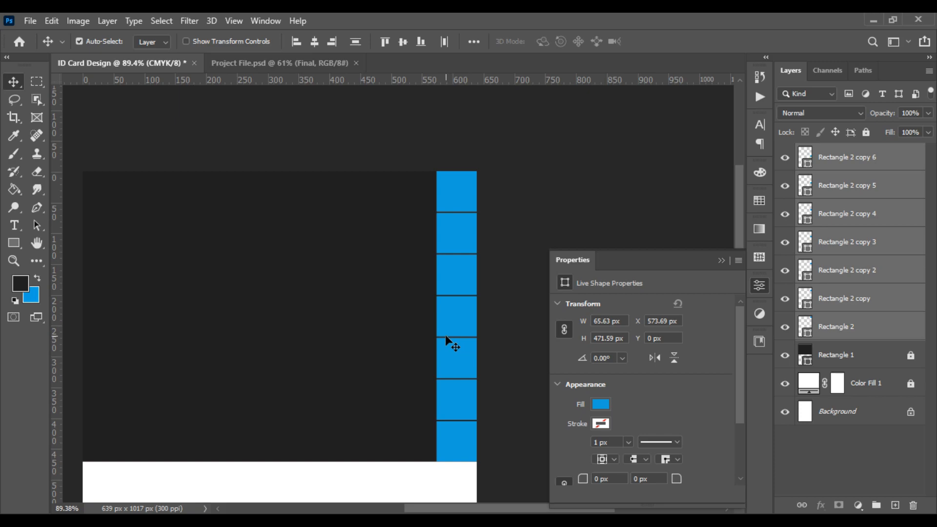
scroll(445, 334, "down", 3)
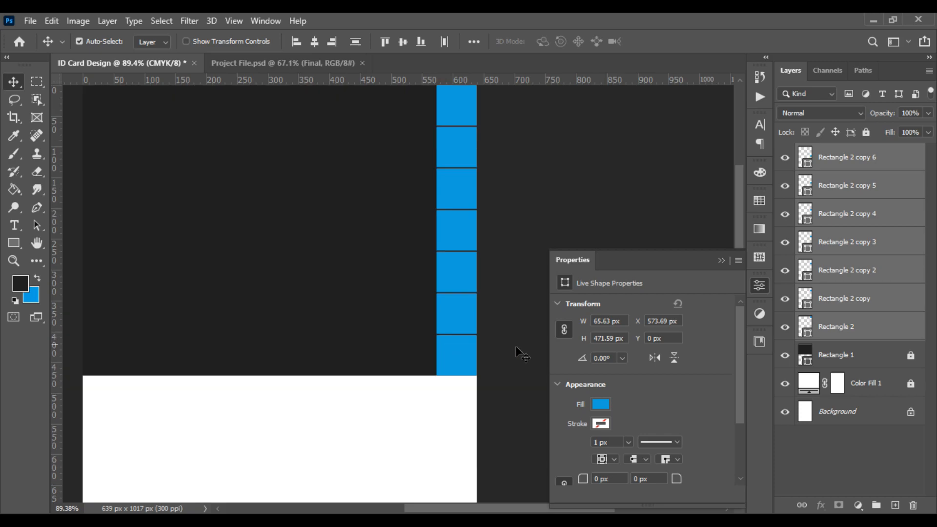
scroll(456, 371, "up", 7)
scroll(452, 386, "down", 9)
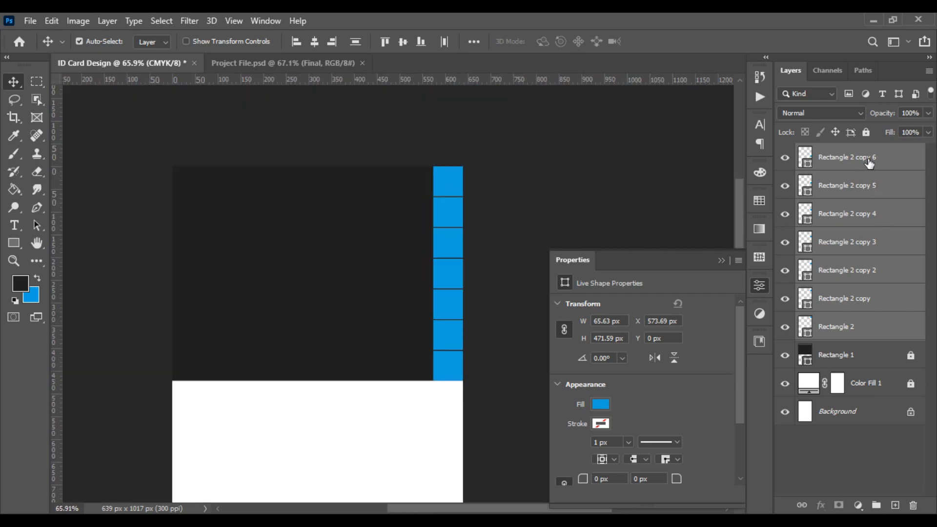
key("ctrl+g")
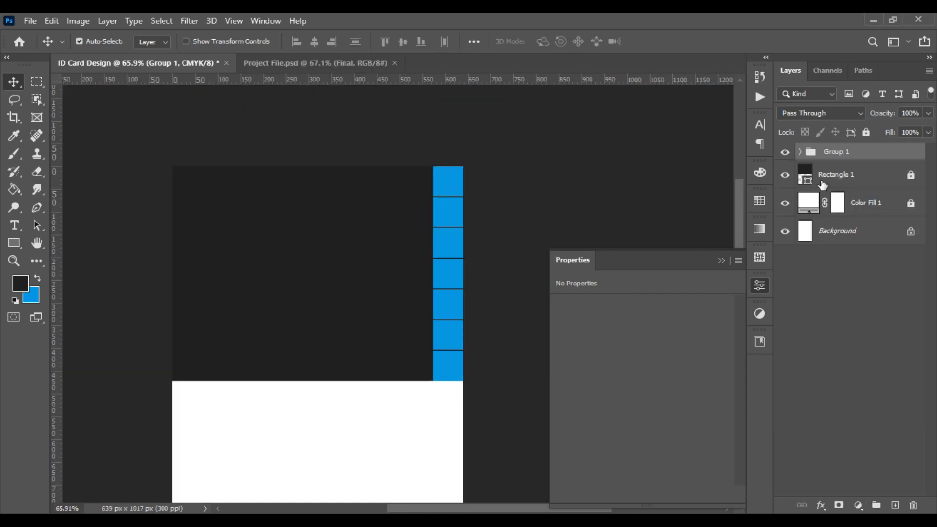
right_click(854, 156)
left_click(784, 76)
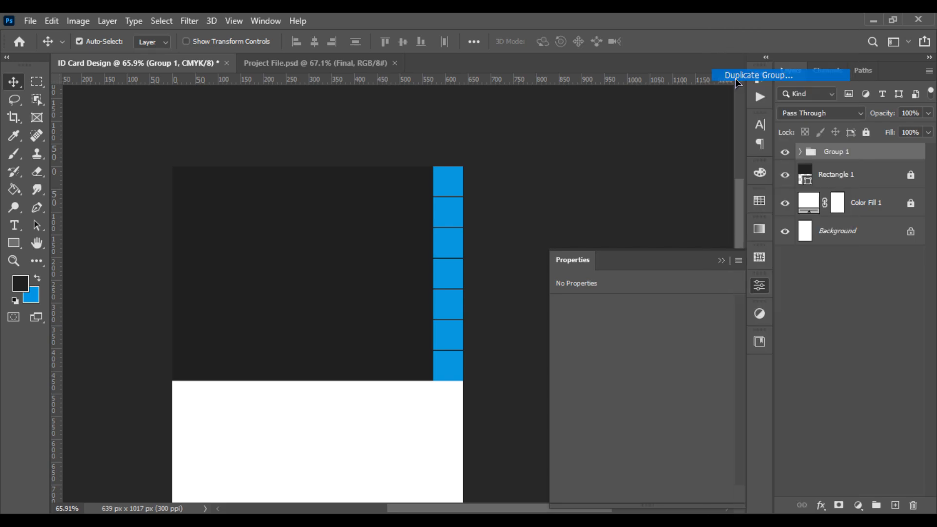
left_click(582, 145)
Step: Move the duplicated column to the left of the original, leaving a thin gap between the two columns
key("ctrl+t")
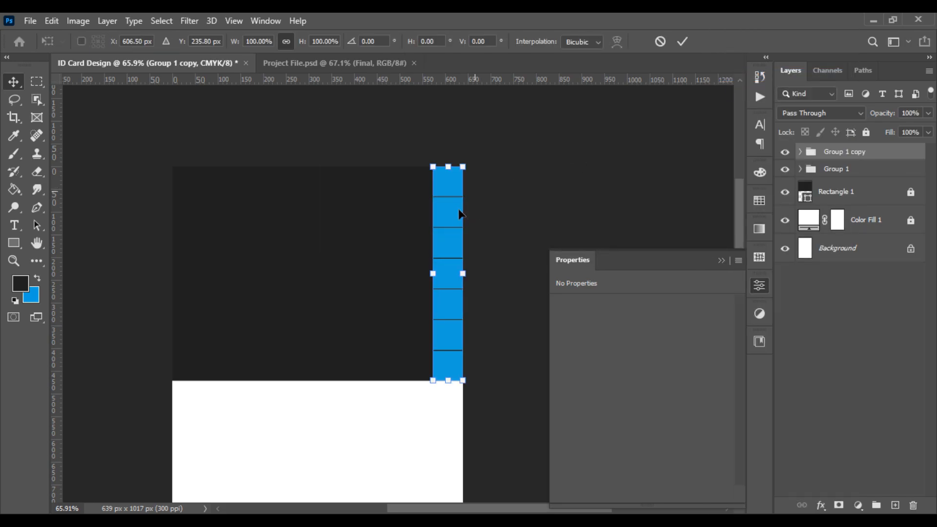
scroll(454, 224, "up", 2)
left_click_drag(447, 235, 415, 236)
scroll(454, 252, "up", 2)
key("Left")
key("Left")
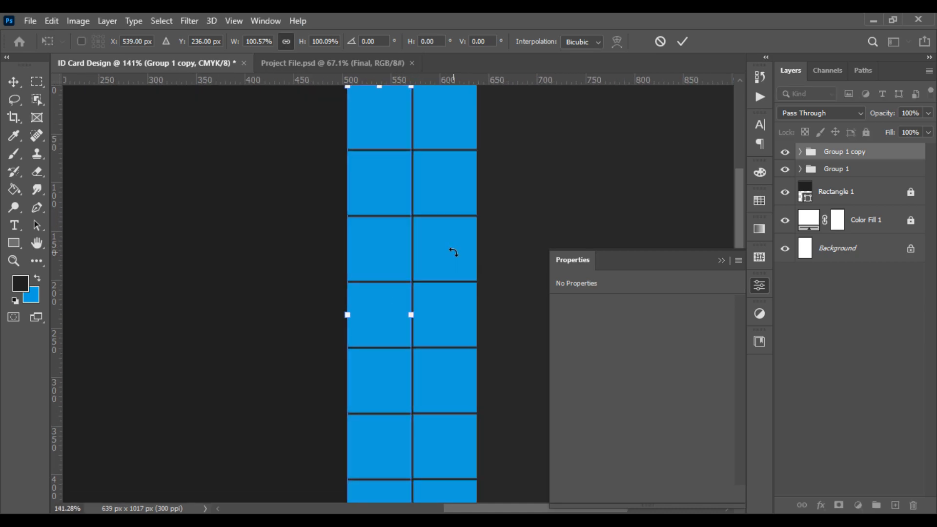
key("Return")
scroll(569, 203, "down", 3)
scroll(569, 203, "up", 1)
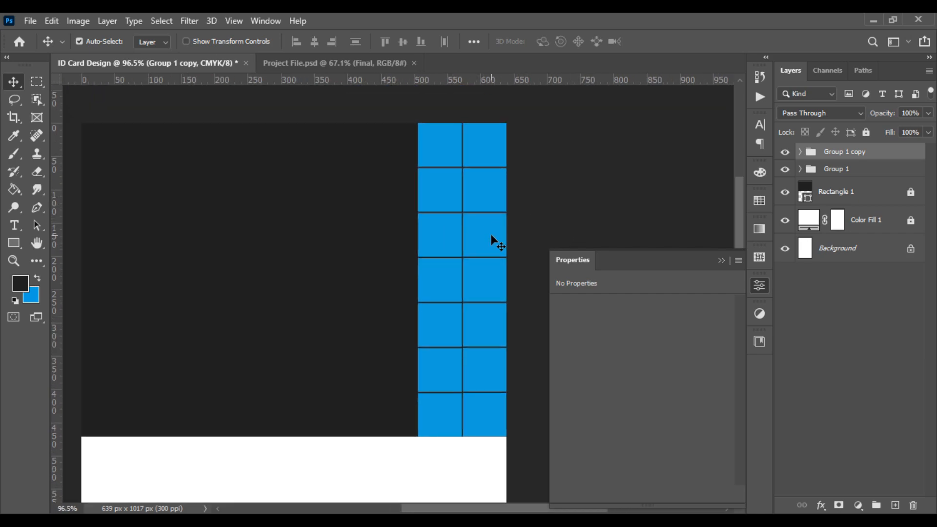
Step: Duplicate the column group twice more toward the left with the same thin gap, making four columns of squares
left_click_drag(446, 239, 342, 246)
scroll(383, 248, "down", 1)
scroll(383, 250, "down", 2)
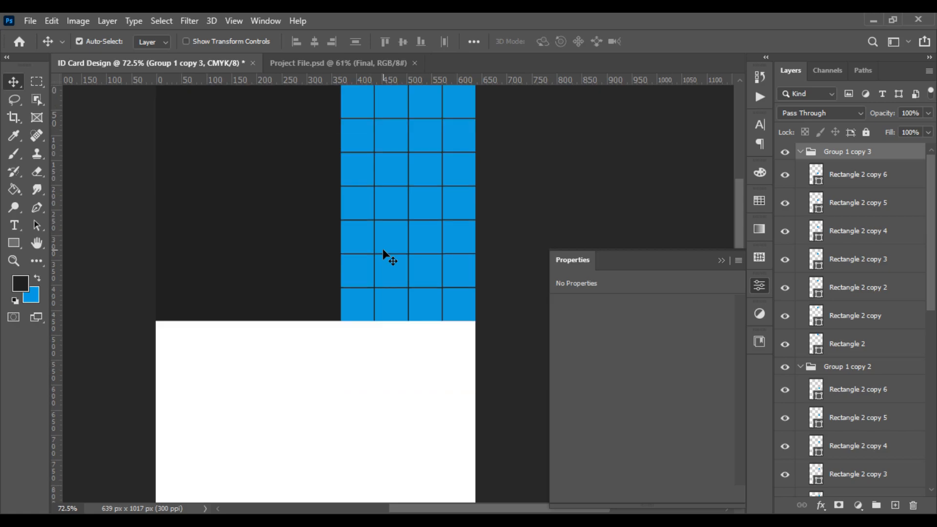
Step: Duplicate the column group once more toward the left with the same thin gap, making five columns of squares
left_click_drag(354, 241, 320, 241)
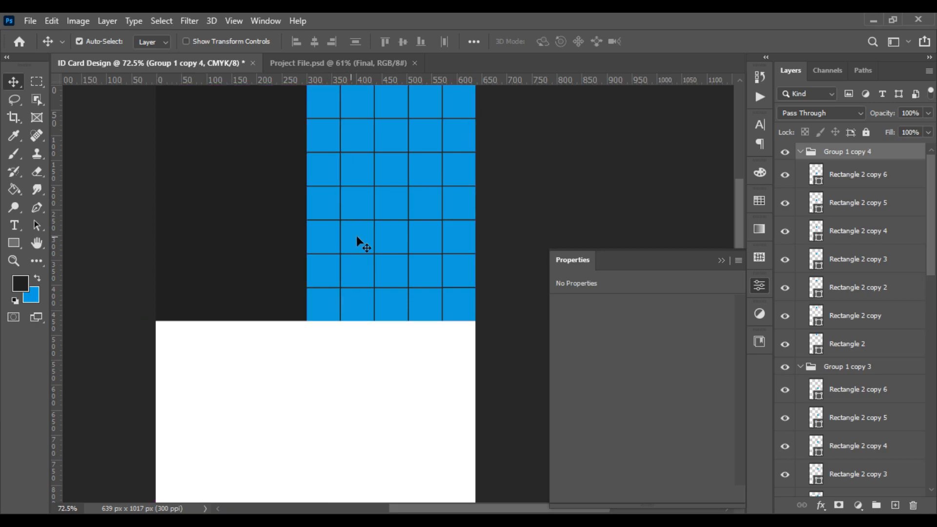
scroll(396, 239, "up", 2)
left_click_drag(397, 252, 397, 331)
scroll(427, 339, "up", 1)
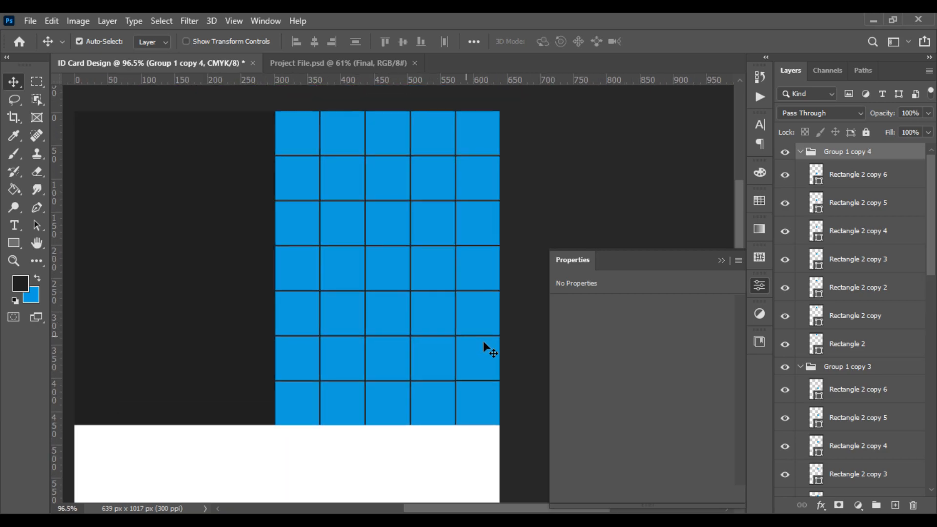
left_click(560, 210)
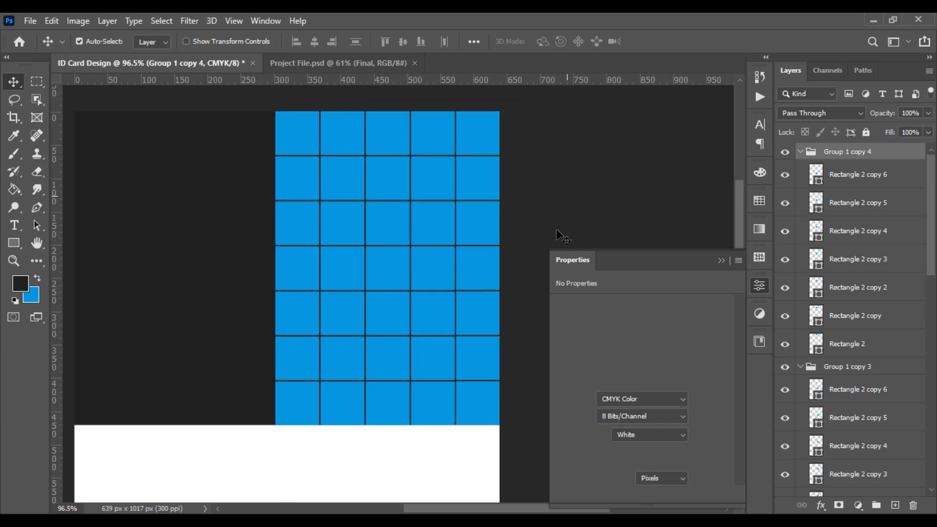
Step: Delete the bottom square of the rightmost column and the sixth-row square of the fourth column
left_click(485, 399)
key("Delete")
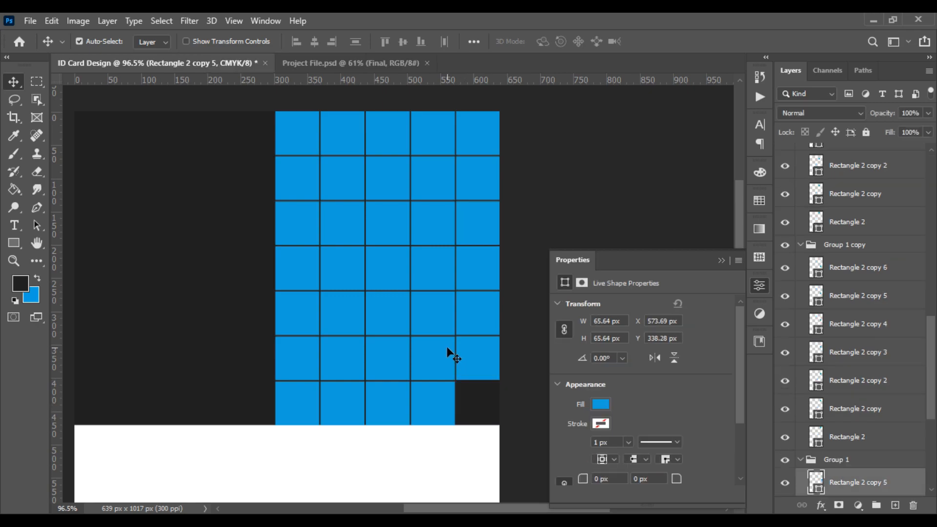
scroll(442, 349, "down", 1)
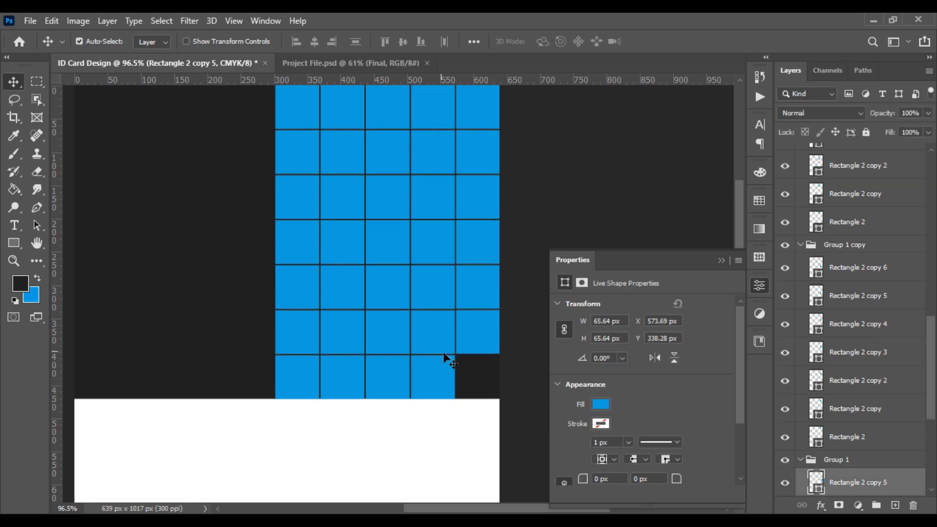
left_click(432, 329)
key("Delete")
scroll(393, 122, "up", 1)
scroll(411, 131, "down", 1)
scroll(413, 128, "down", 1)
left_click(395, 137)
key("Delete")
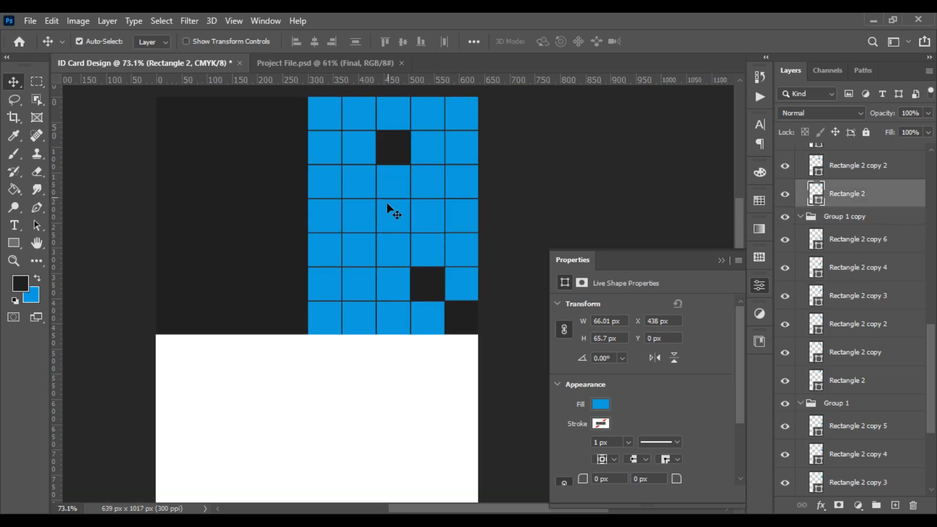
left_click(389, 224)
key("Delete")
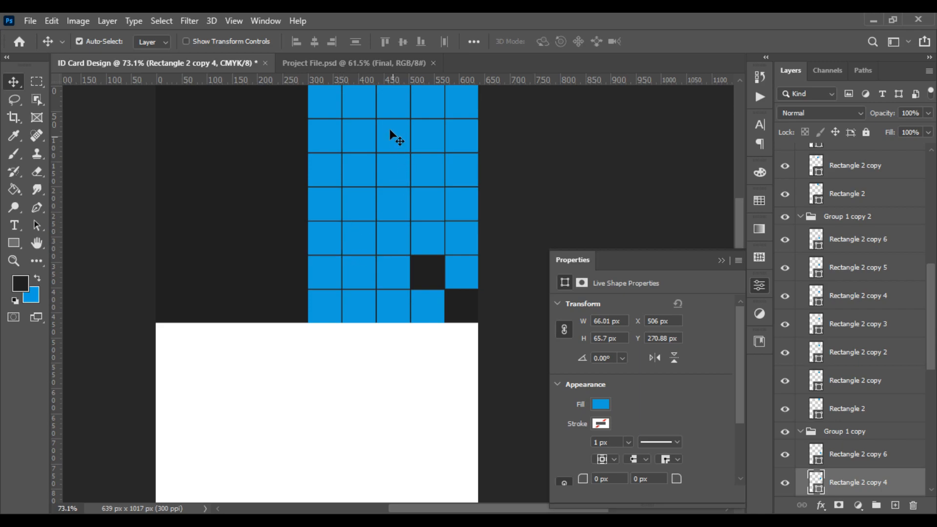
Step: Delete the first, fourth and seventh squares from the top of the middle column
left_click(388, 113)
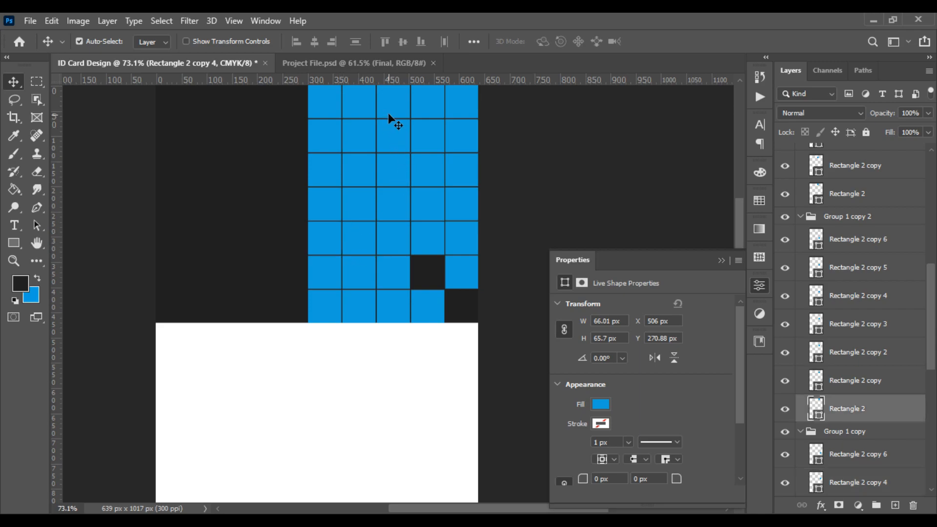
left_click(397, 158)
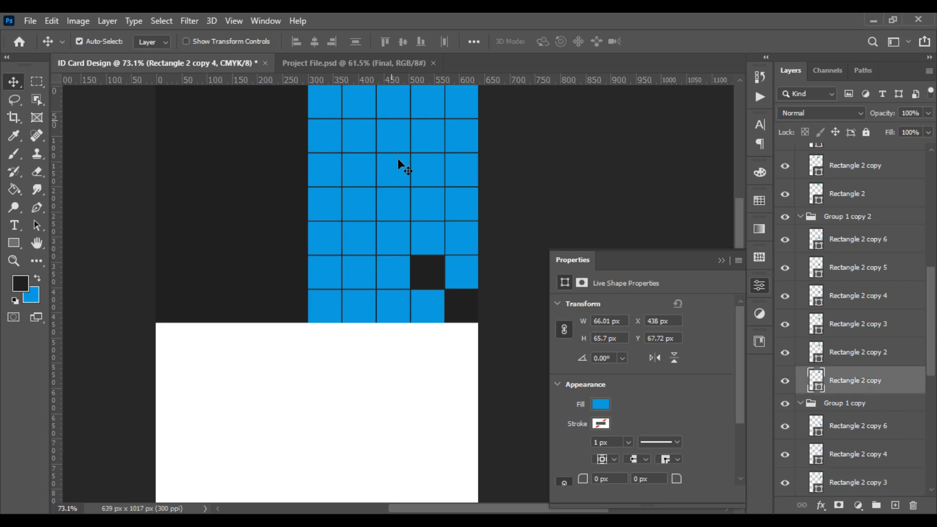
left_click(397, 202)
key("Delete")
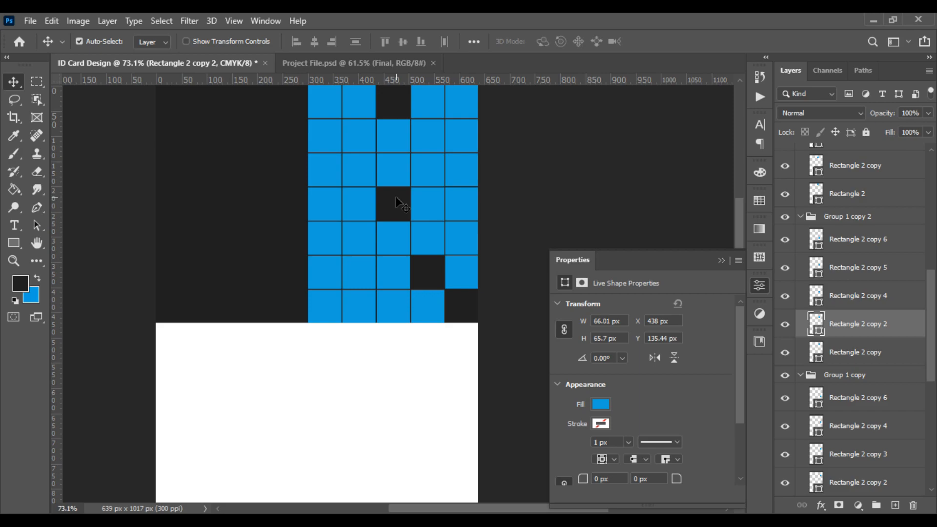
left_click(388, 299)
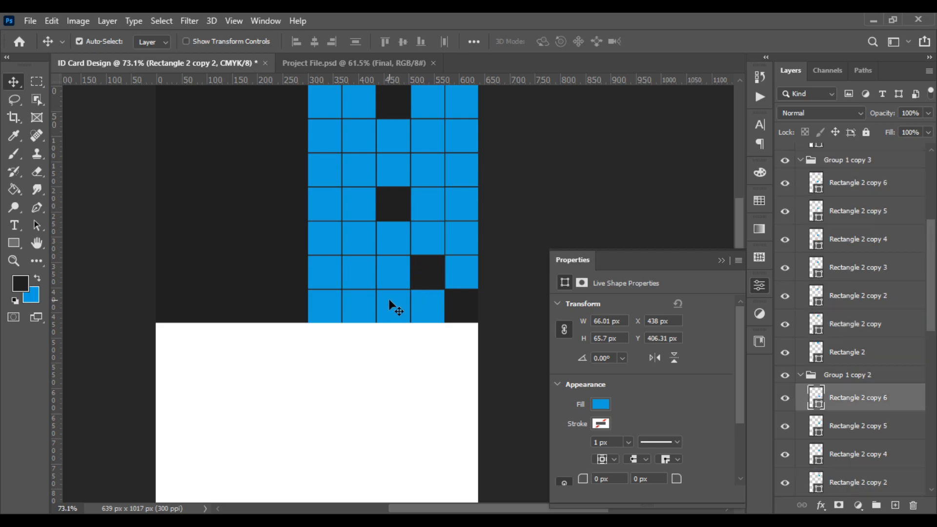
key("Delete")
Step: Delete the third and sixth squares from the top of the second column from the left
left_click(358, 273)
key("Delete")
left_click(356, 169)
key("Delete")
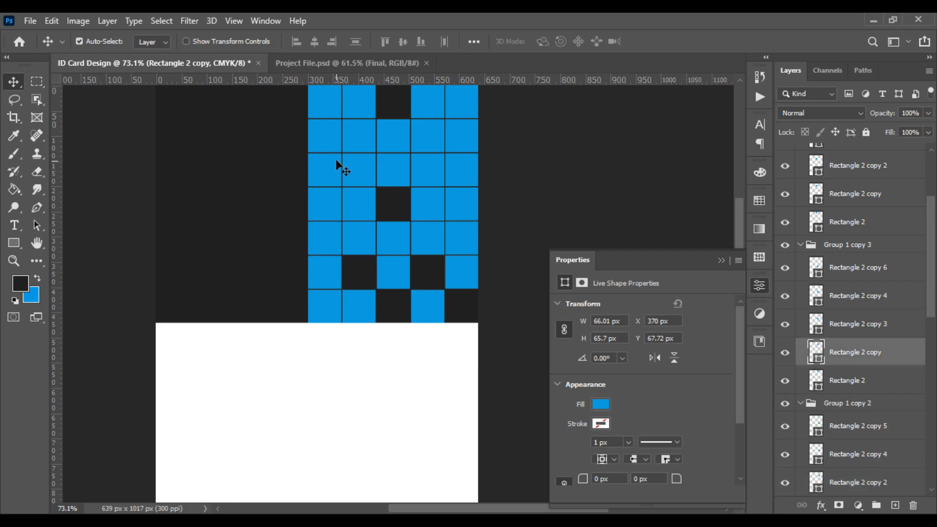
Step: Delete the first, second, fourth, fifth and seventh squares of the leftmost column, keeping only the third and sixth
left_click(326, 203)
key("Delete")
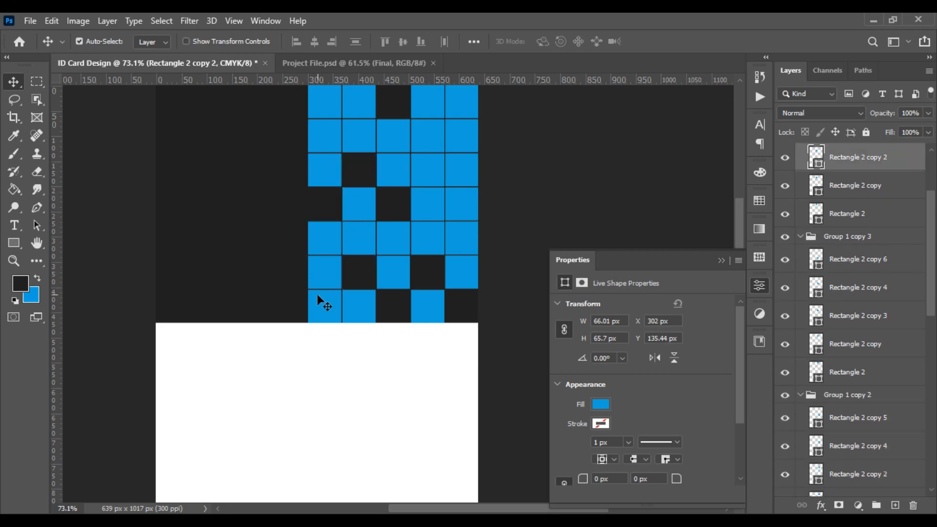
key("Delete")
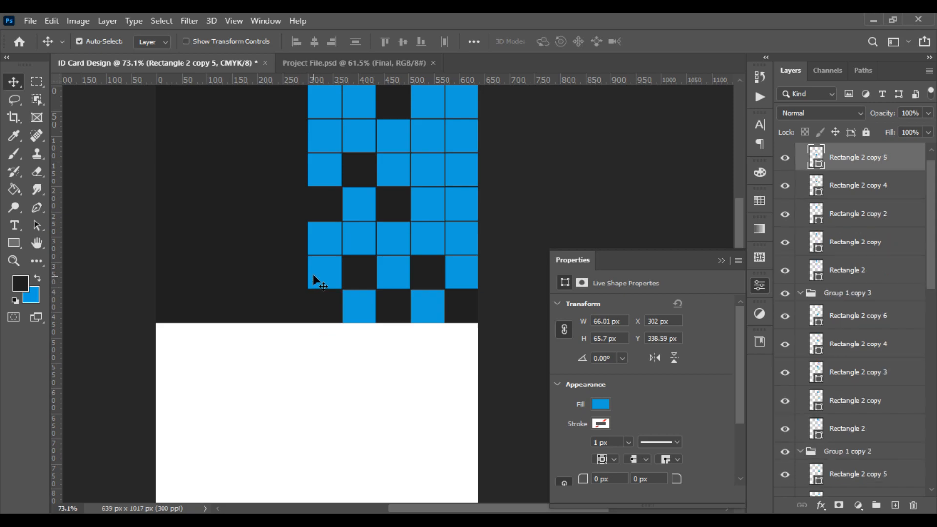
left_click(320, 241)
key("Delete")
scroll(293, 165, "down", 2)
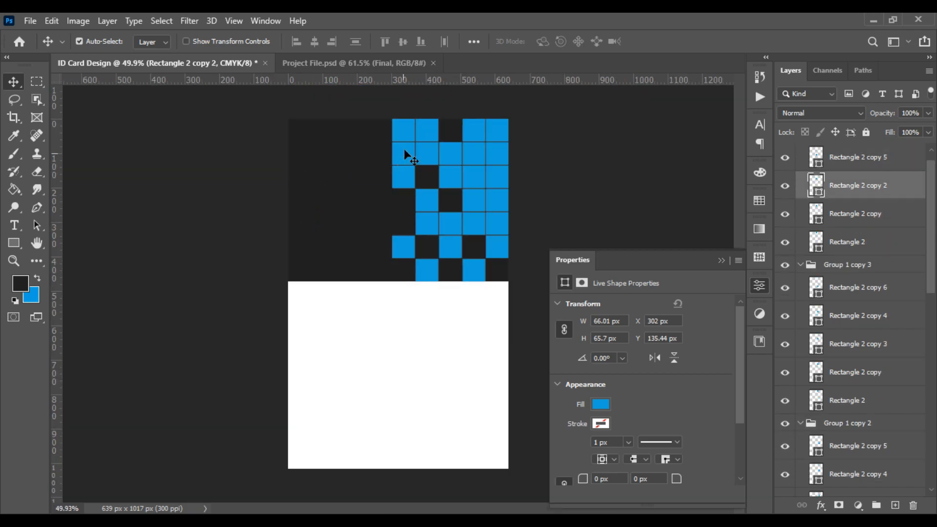
scroll(403, 151, "up", 1)
left_click(408, 114)
key("Delete")
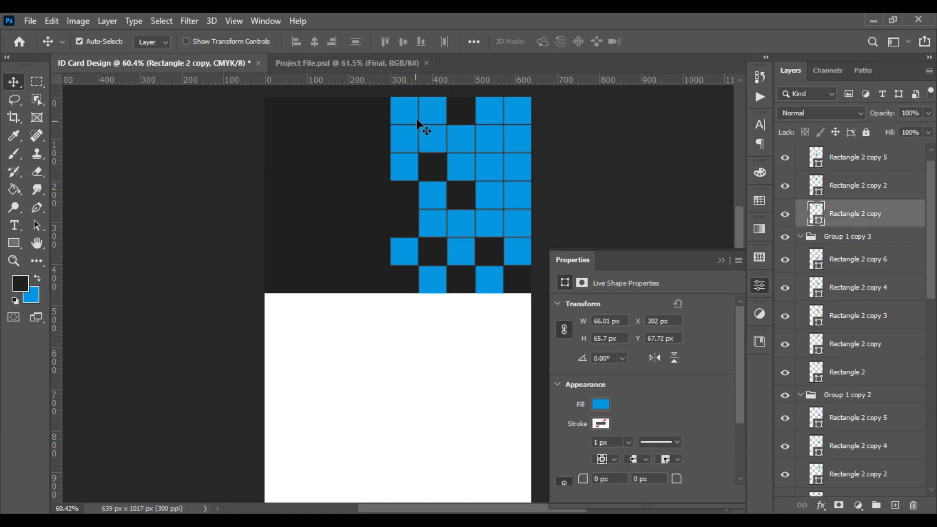
key("Delete")
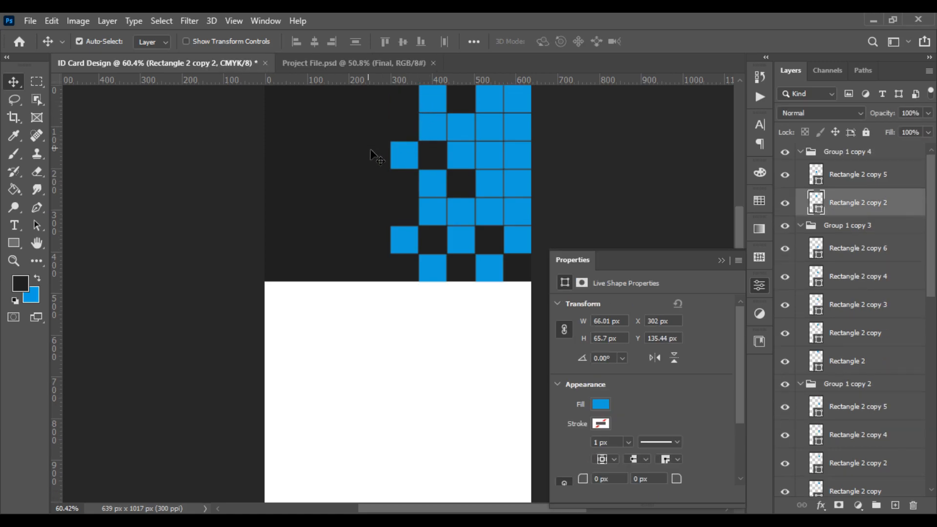
left_click(467, 154)
key("Delete")
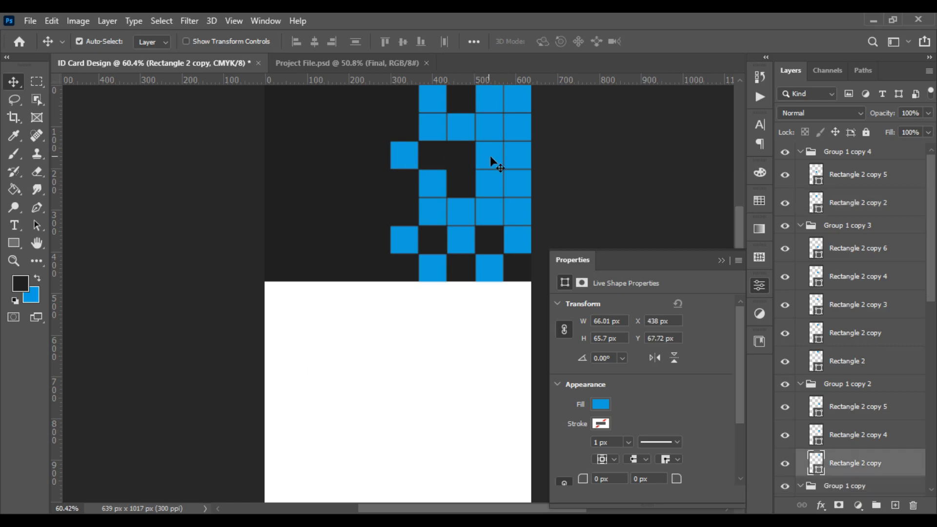
key("ctrl+z")
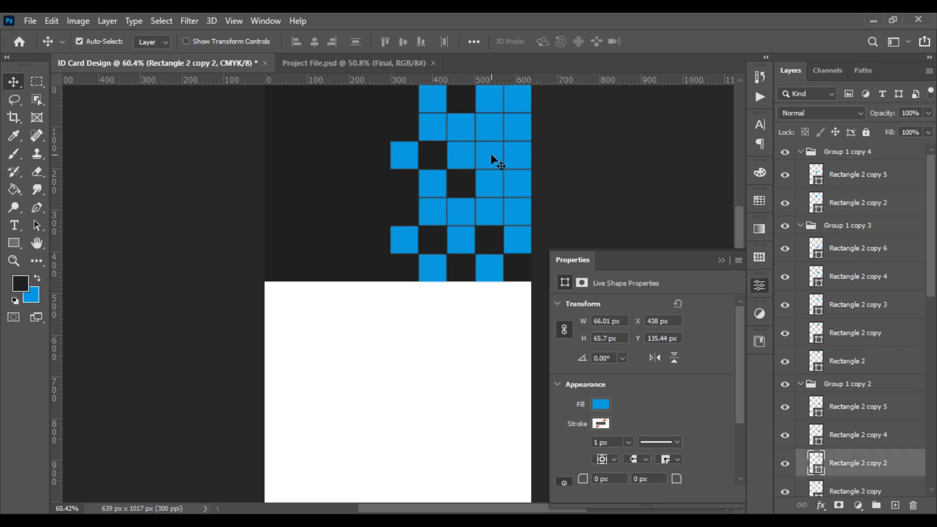
Step: Delete the third square from the top of the fourth column from the left
left_click(491, 156, "ctrl")
key("Delete")
key("Delete")
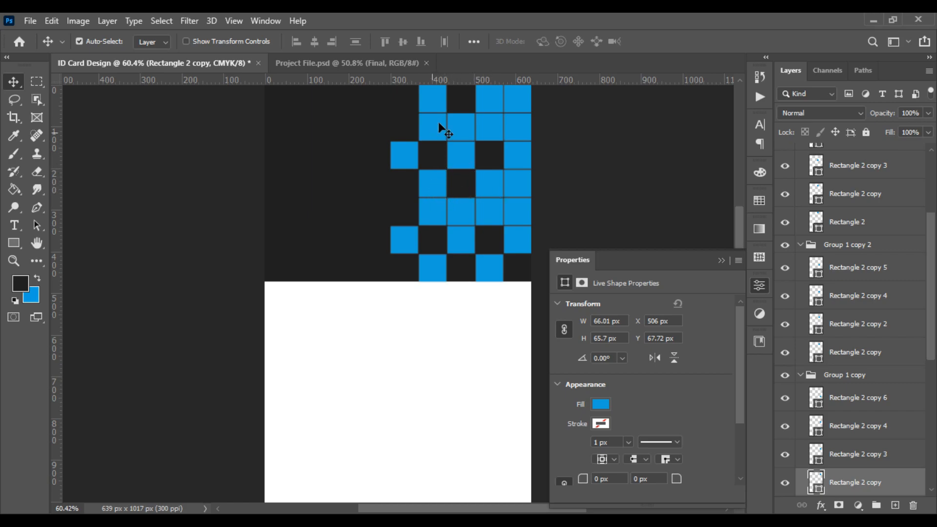
scroll(438, 125, "down", 1)
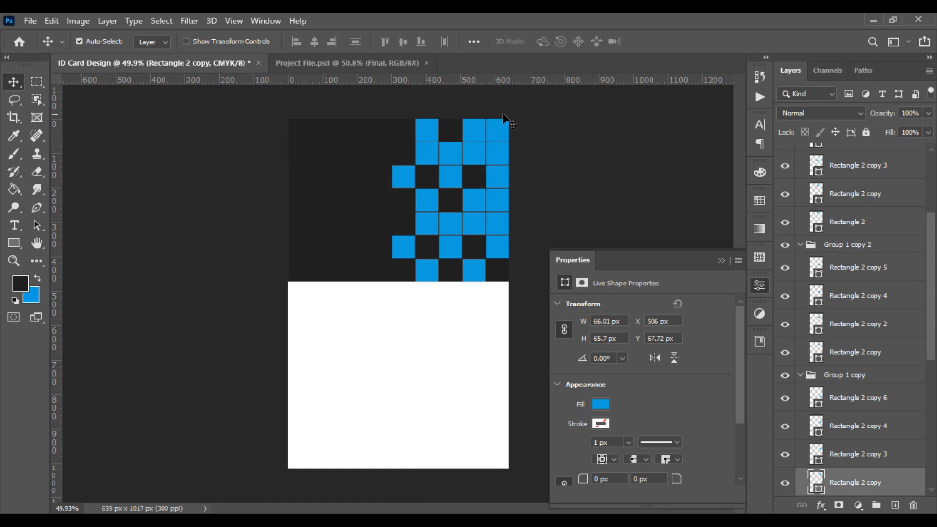
Step: Collapse the shape properties and all five column groups in the layer list
left_click(724, 262)
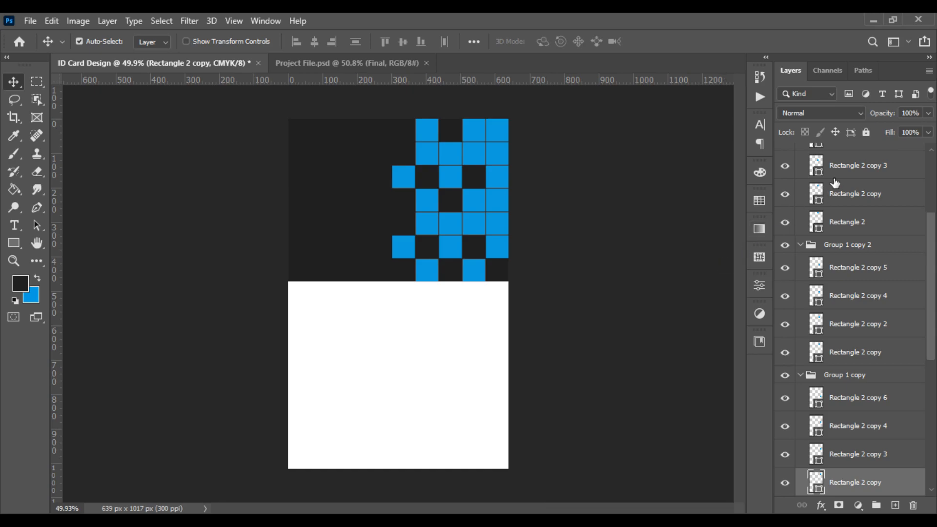
scroll(833, 184, "up", 4)
left_click(800, 151)
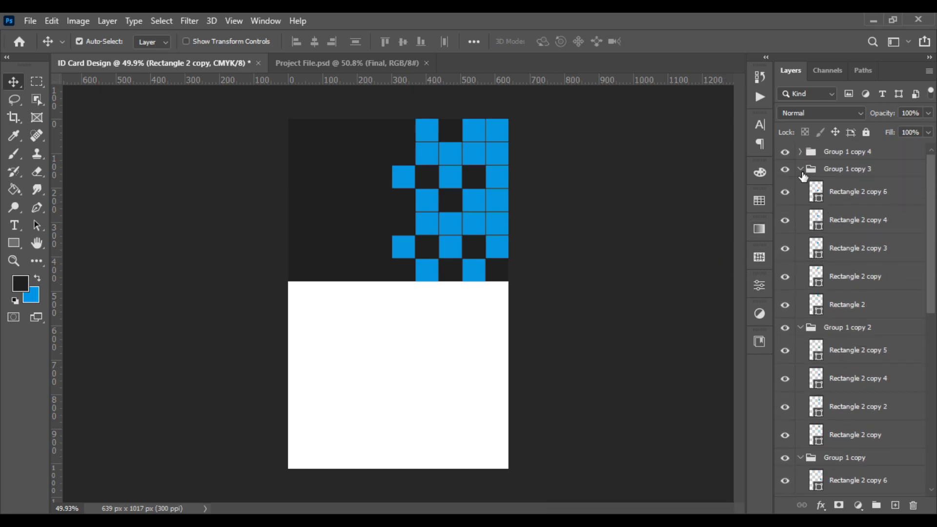
left_click(800, 169)
left_click(800, 186)
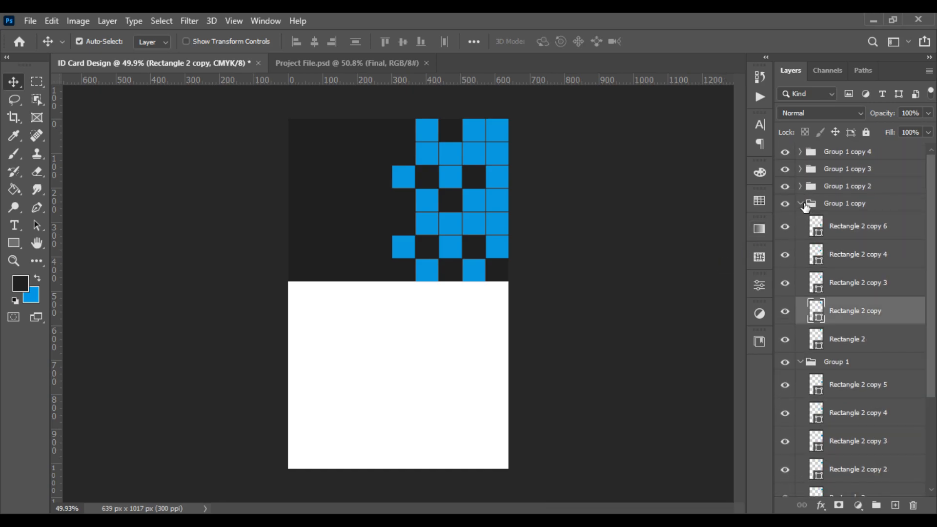
left_click(801, 203)
left_click(800, 221)
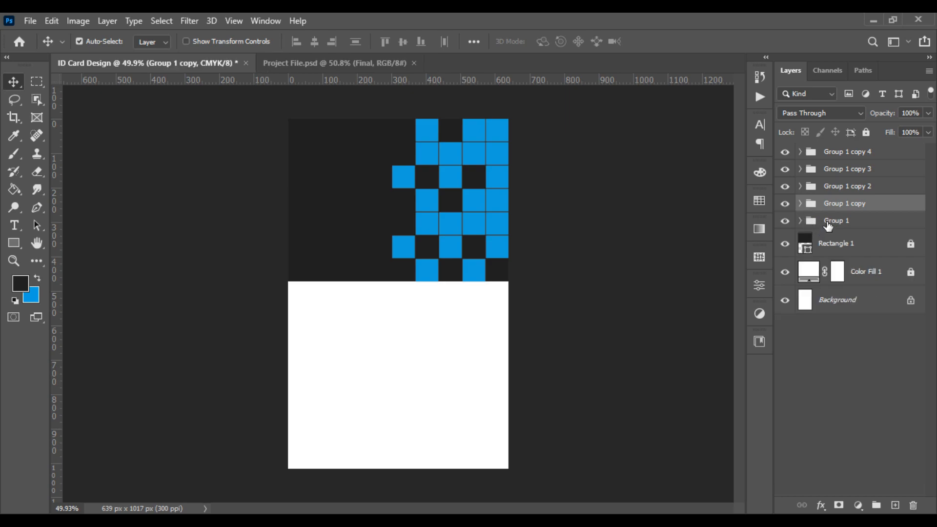
Step: Convert the five column groups, from Group 1 to Group 1 copy 4, into a single Smart Object
left_click(828, 222)
left_click(845, 152, "shift")
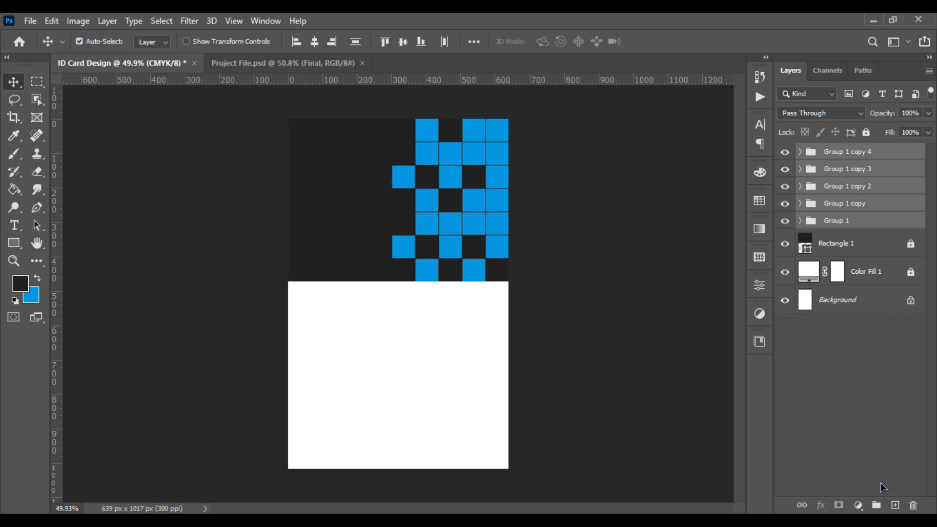
right_click(851, 214)
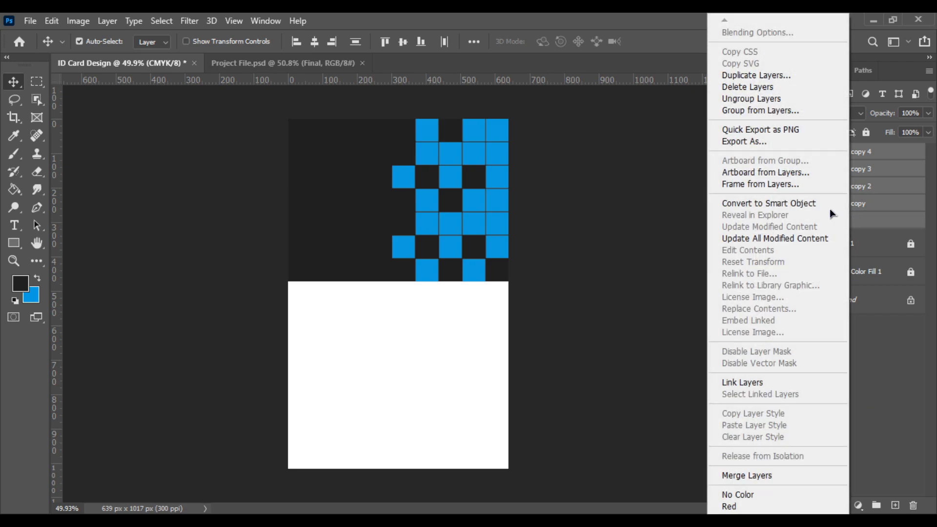
left_click(738, 199)
left_click(837, 280)
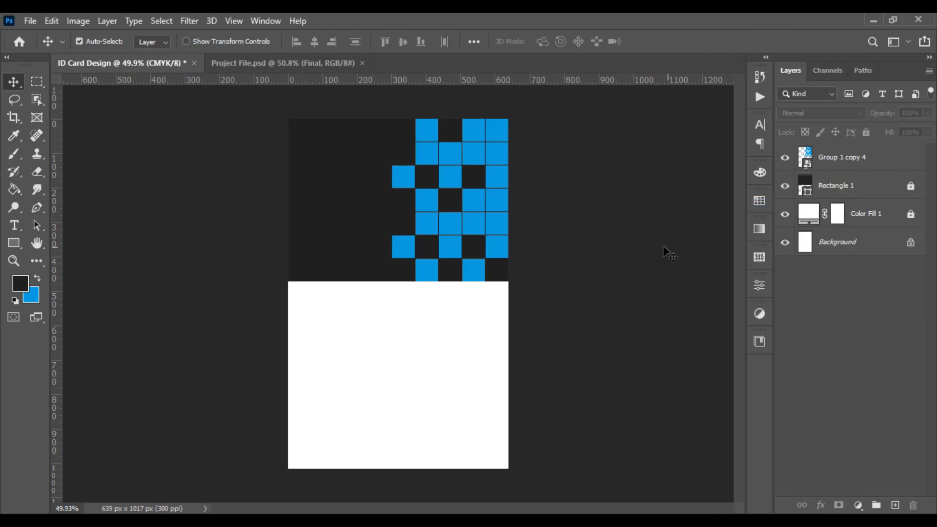
Step: Transform the Smart Object of blue squares slightly narrower from its left edge, keeping its height and right edge
scroll(454, 175, "up", 2)
scroll(454, 171, "up", 2)
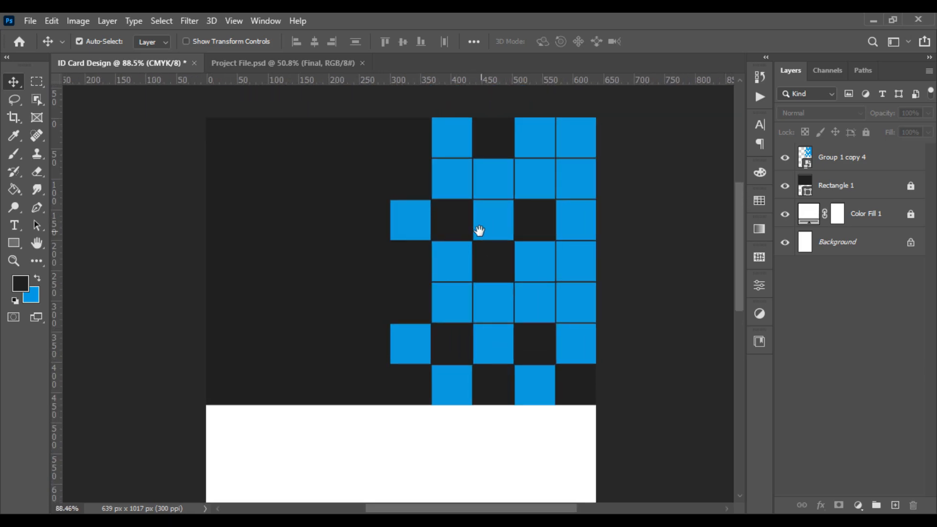
left_click_drag(501, 251, 502, 258)
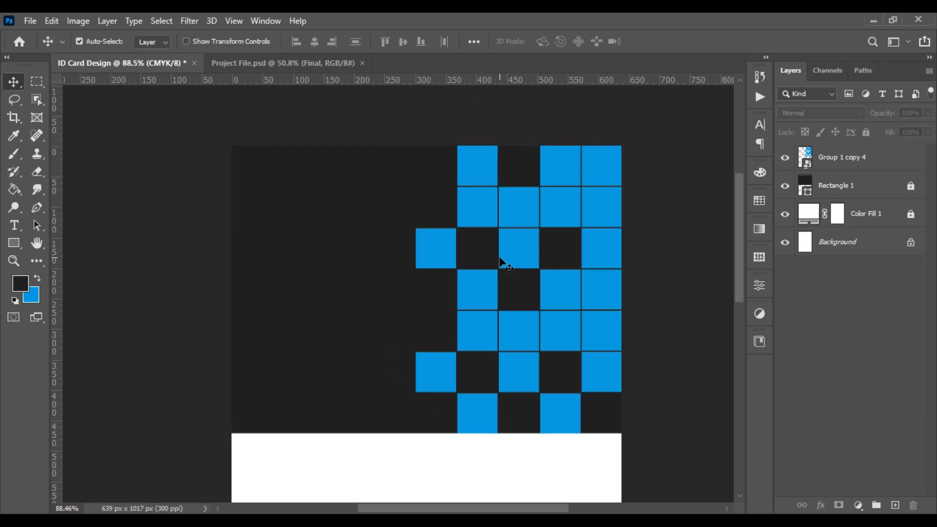
scroll(503, 261, "down", 2)
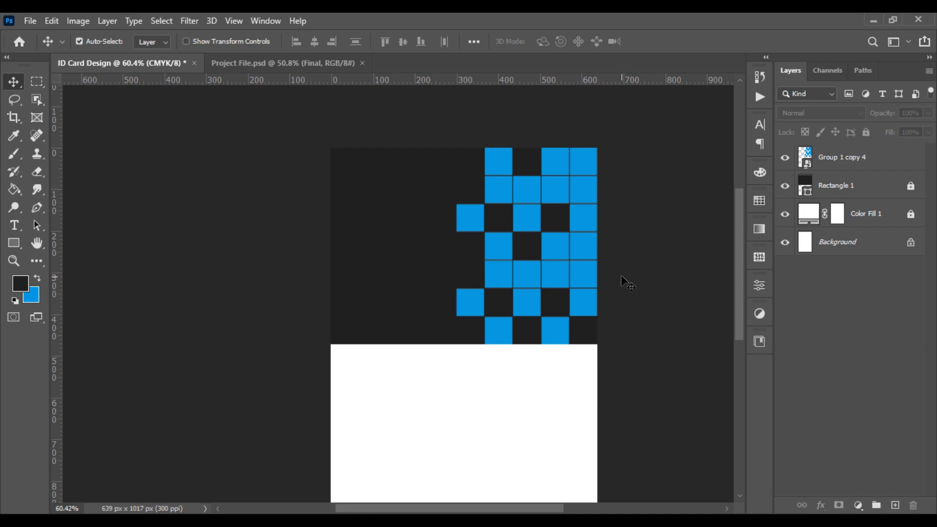
left_click(850, 169)
key("ctrl+t")
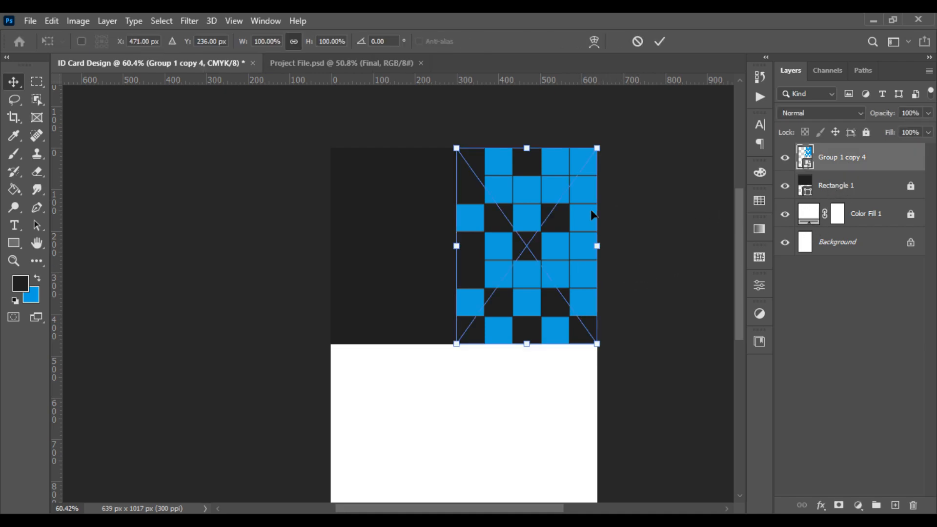
left_click_drag(463, 241, 472, 242)
key("Return")
Step: Draw a square shape of about 199 × 199 px in the lower left of the dark header
scroll(557, 254, "up", 2)
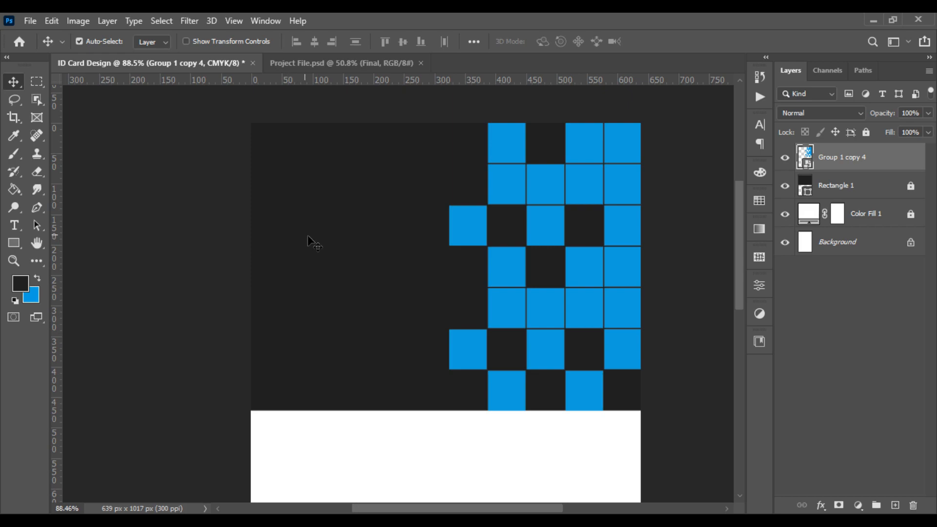
left_click(14, 242)
left_click_drag(275, 249, 396, 370)
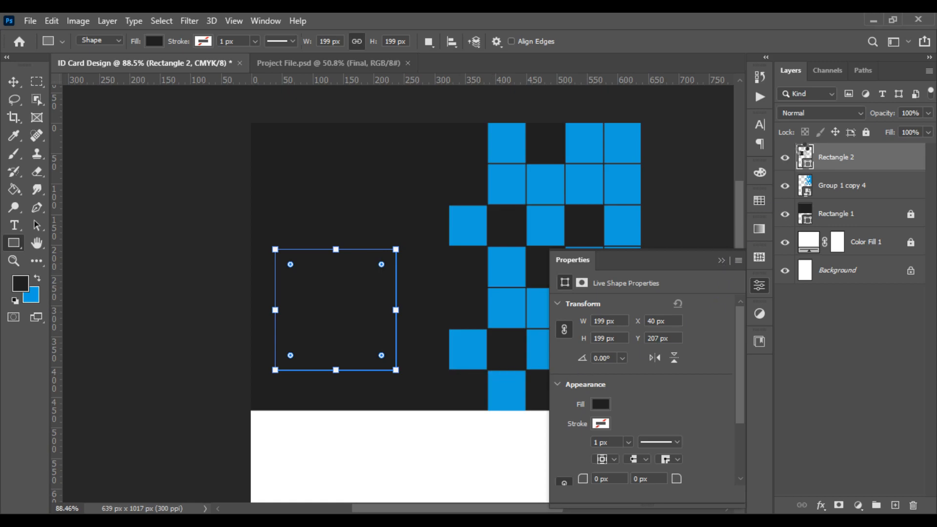
Step: Fill the new square with white and shrink it from its upper-right corner to about 169 × 170 px
left_click_drag(609, 310, 570, 275)
left_click(894, 276)
left_click_drag(395, 250, 378, 267)
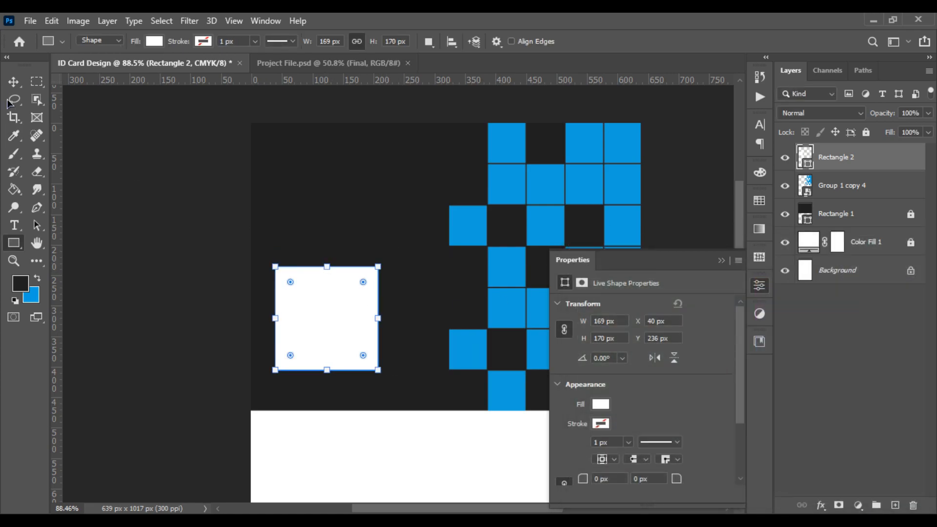
Step: Move the white square slightly to the right within the dark header
left_click(14, 82)
left_click_drag(346, 324, 361, 328)
left_click(228, 293)
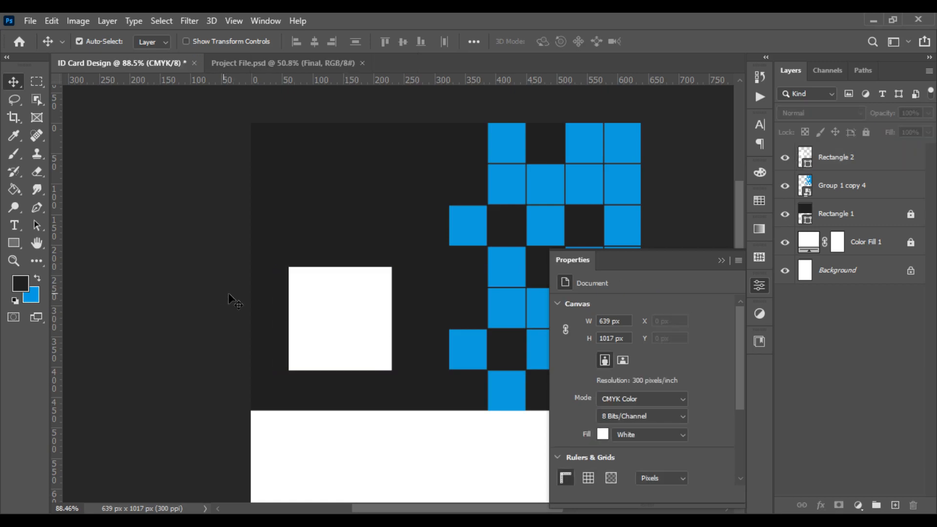
left_click(722, 260)
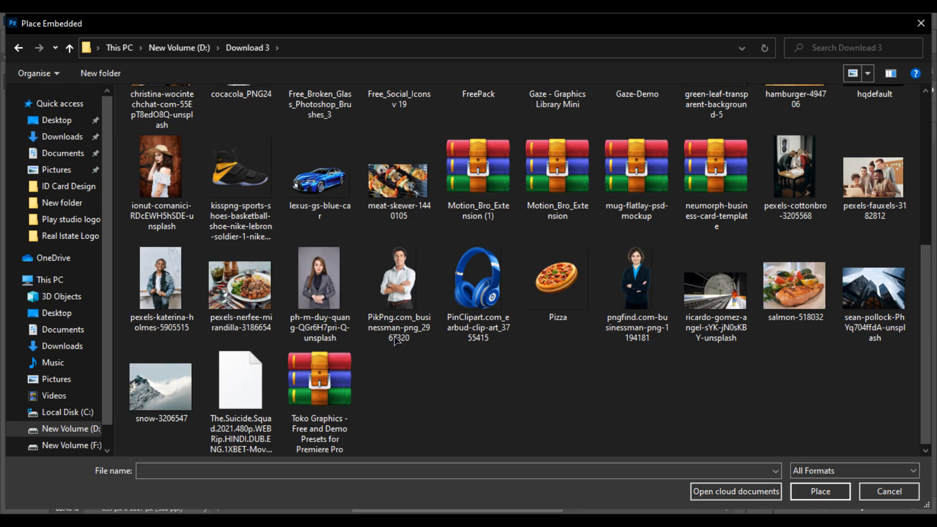
Step: Embed the portrait photo of the woman in a grey suit and scale it to about 1.02% over the white square
double_click(317, 290)
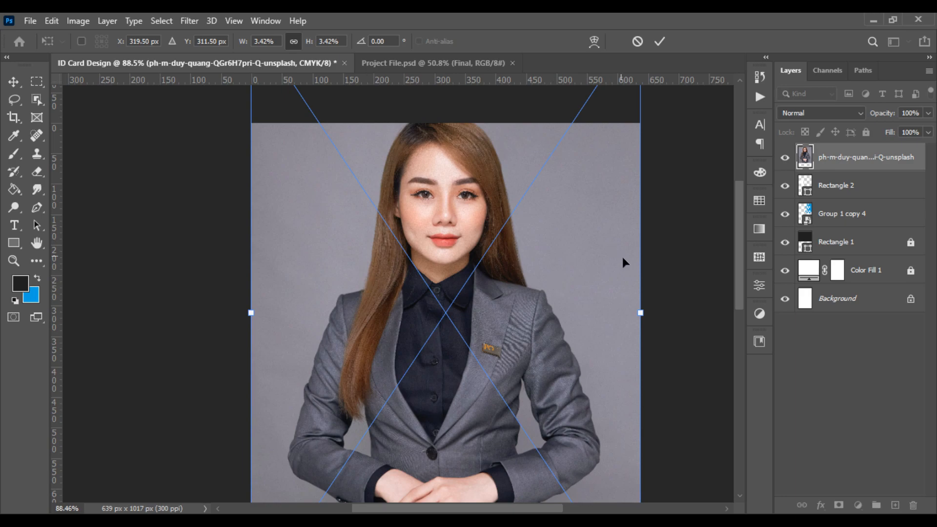
scroll(625, 261, "down", 2)
left_click_drag(639, 302, 441, 317)
key("Return")
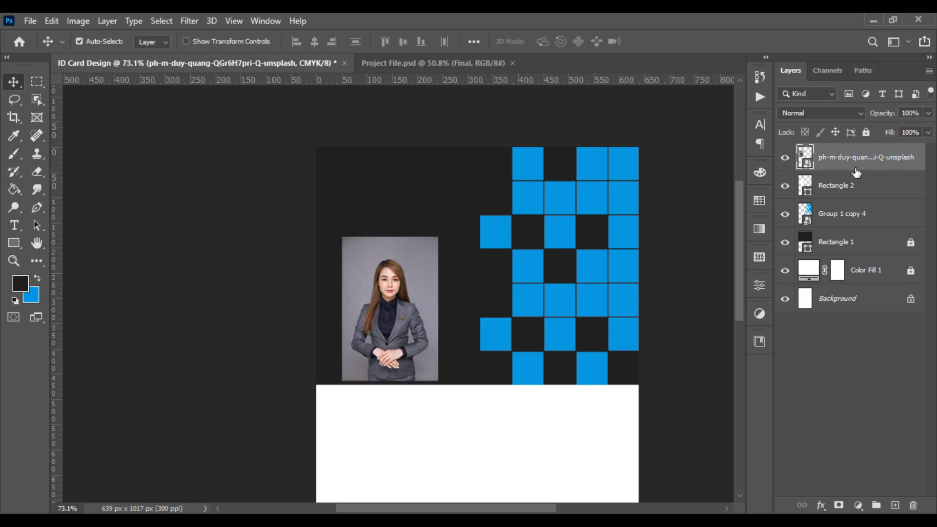
Step: Clip the portrait photo to the white square and shift it slightly down so the head has space above it
scroll(409, 280, "up", 5)
key("ctrl+t")
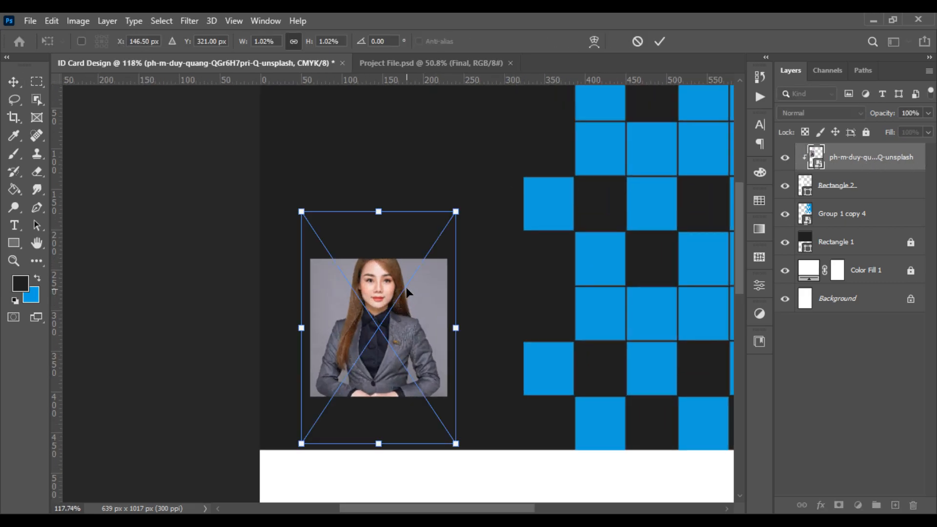
left_click_drag(426, 265, 427, 281)
key("Return")
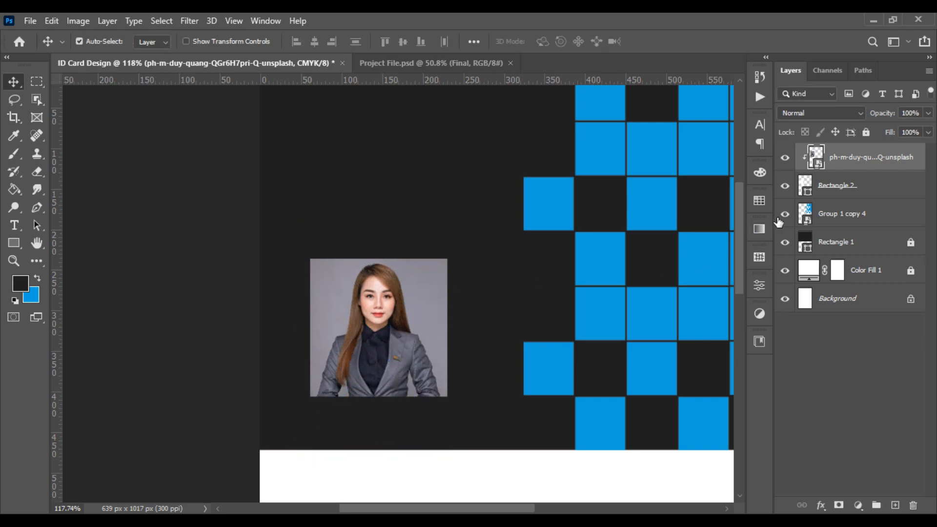
Step: Add a 4 px blue Stroke with Inside position to the Rectangle 2 square behind the portrait
right_click(836, 187)
left_click(676, 32)
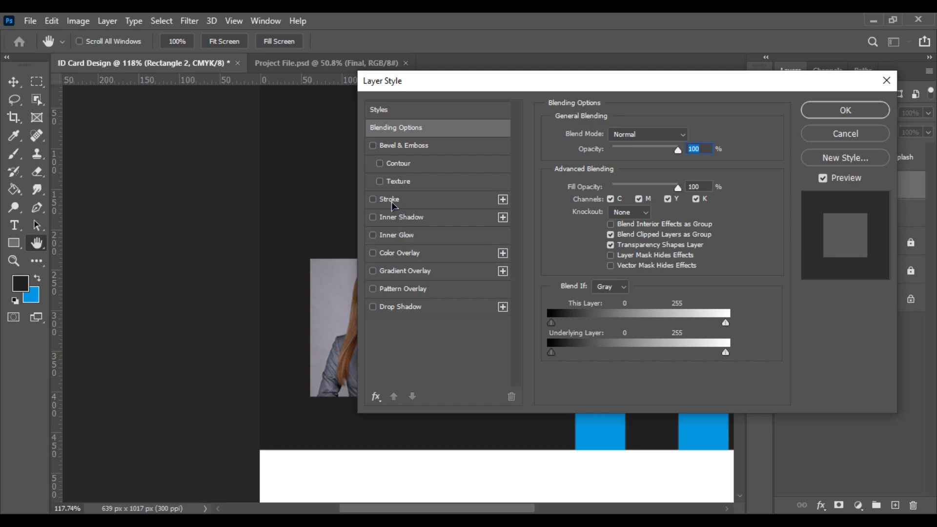
left_click(392, 201)
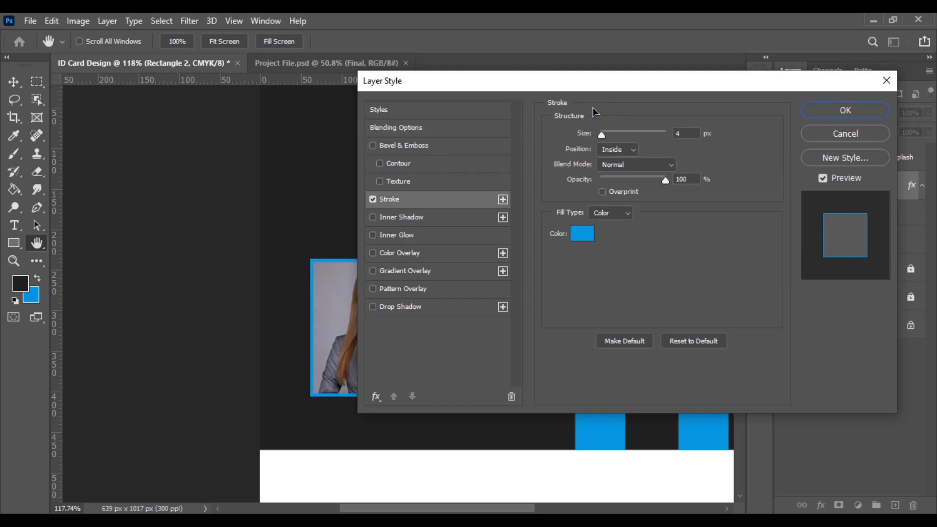
left_click(844, 108)
Step: Draw a small triangle of about 18 × 16 px below the framed portrait in the dark header
scroll(491, 314, "up", 5)
left_click_drag(487, 303, 552, 168)
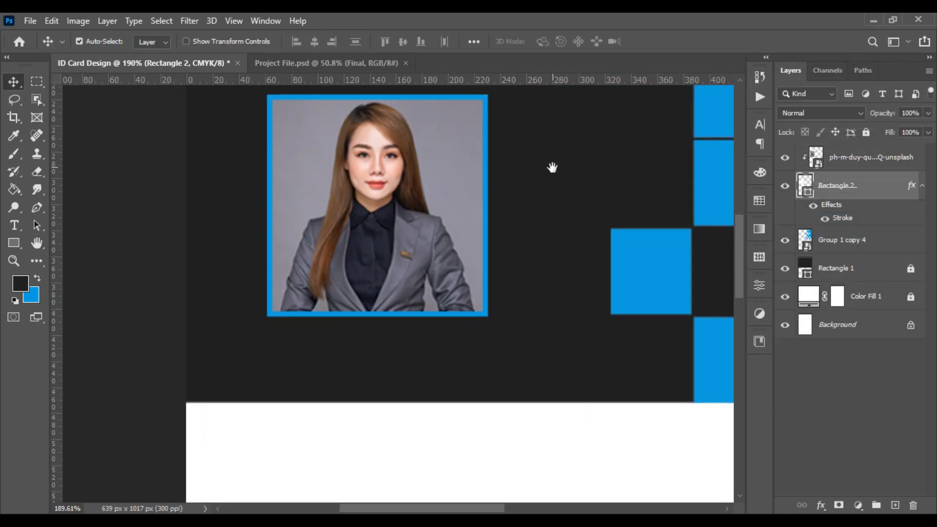
left_click(14, 243)
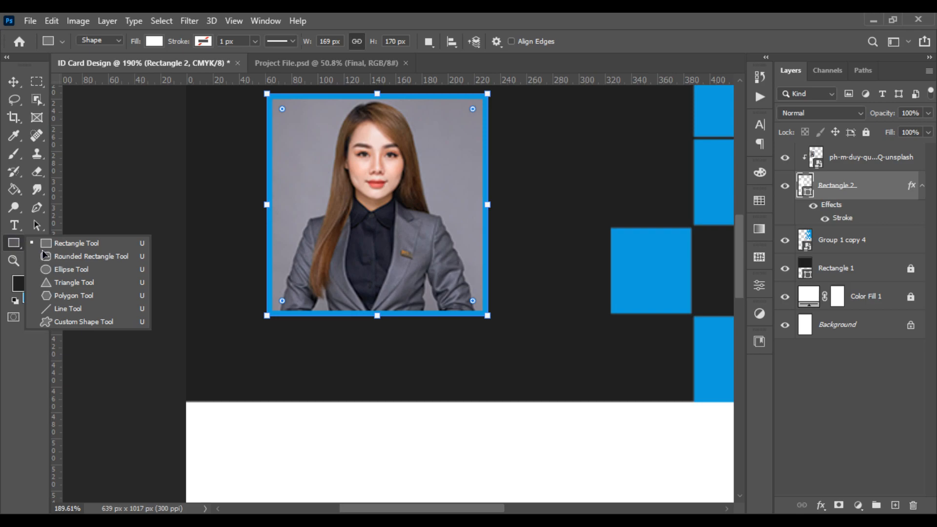
left_click(73, 284)
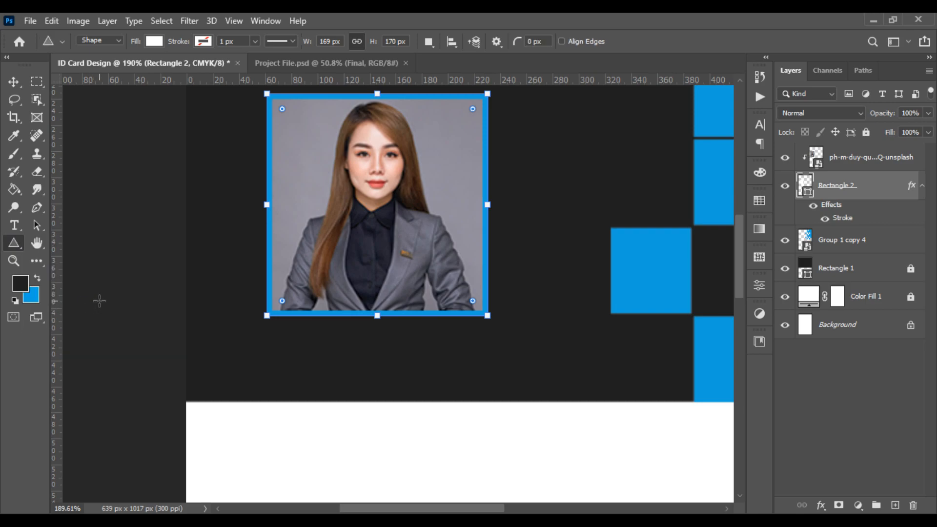
key("v")
left_click(100, 305)
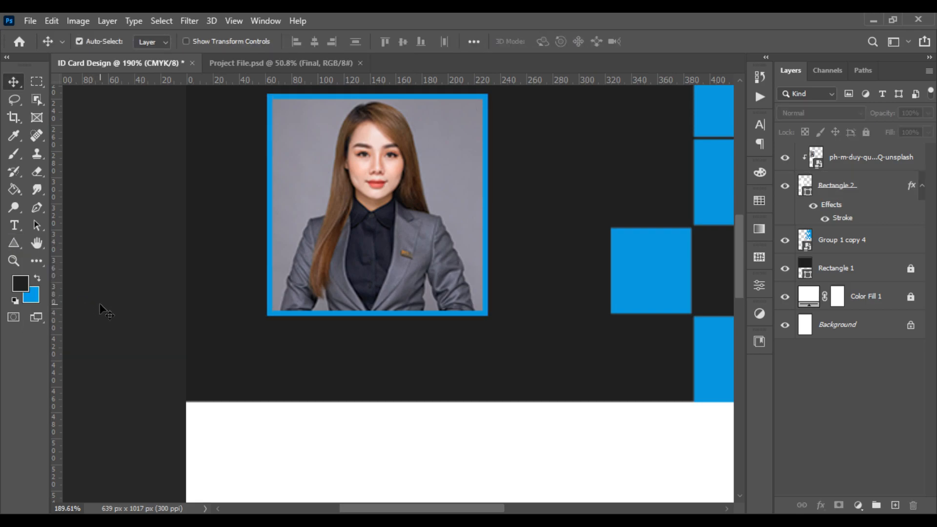
left_click(15, 242)
left_click_drag(369, 347, 392, 392)
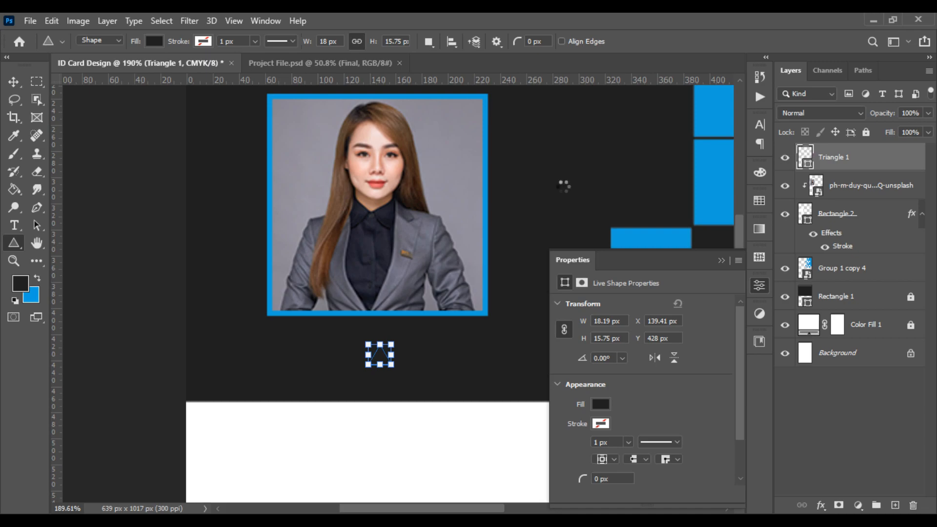
Step: Fill the small triangle with the blue #00a1e0
left_click(32, 296)
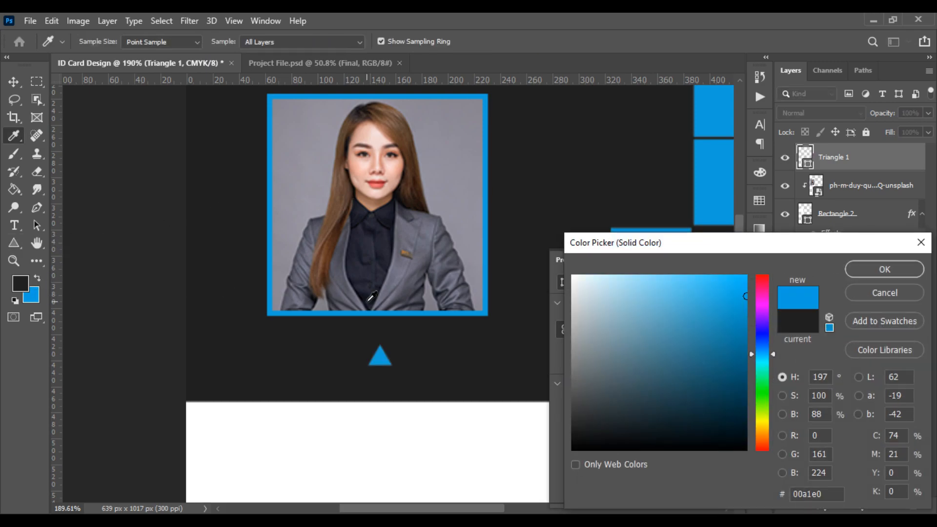
left_click(898, 272)
key("v")
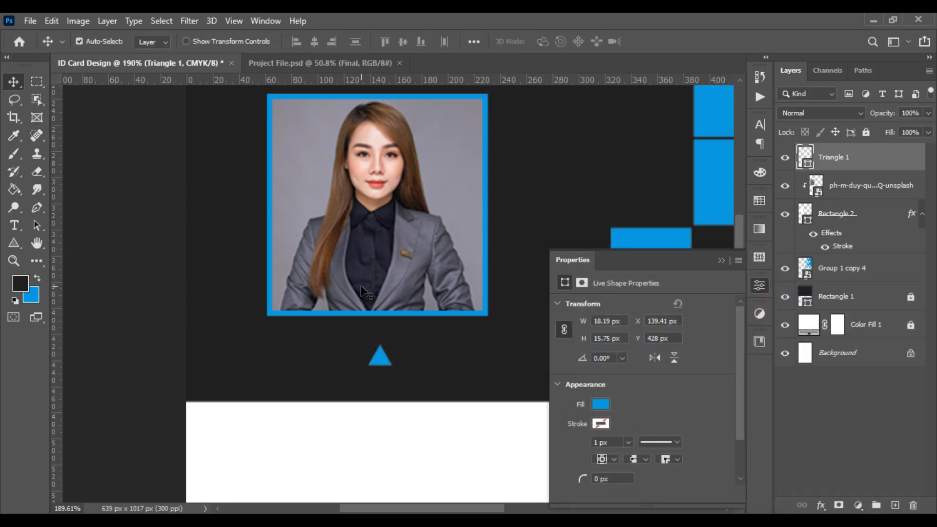
Step: Flip the blue triangle so it points down and move it slightly up beneath the framed portrait
key("ctrl")
key("ctrl+t")
left_click_drag(410, 362, 321, 386)
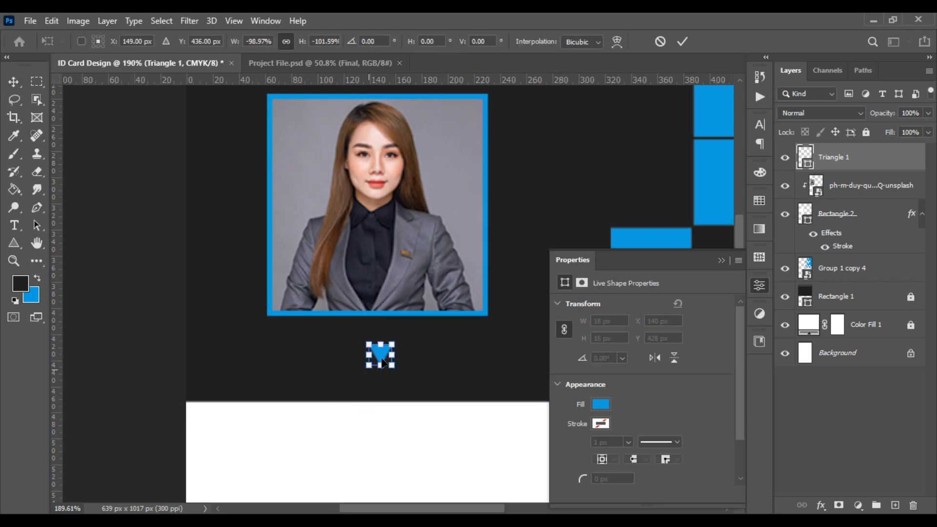
left_click_drag(387, 356, 386, 351)
key("Return")
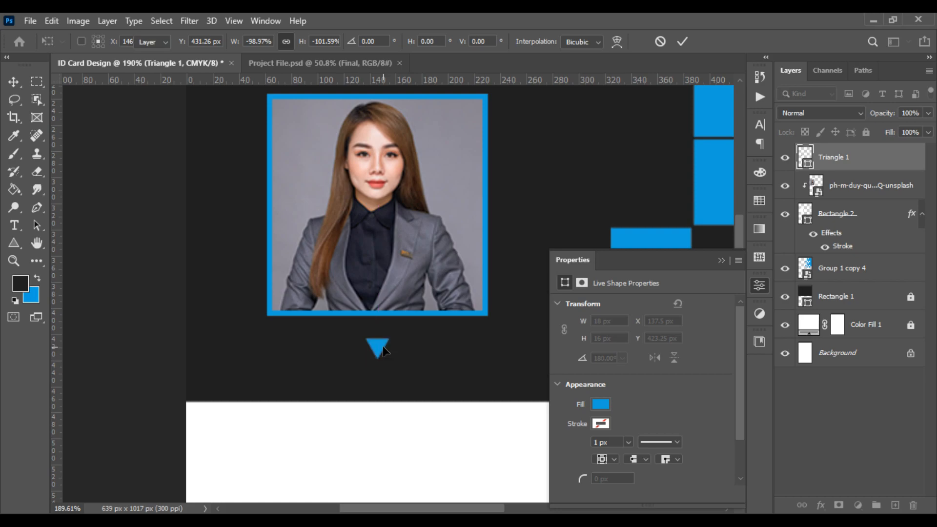
Step: Move the Logo group above the framed portrait in the dark header
scroll(419, 348, "down", 5)
scroll(426, 207, "up", 2)
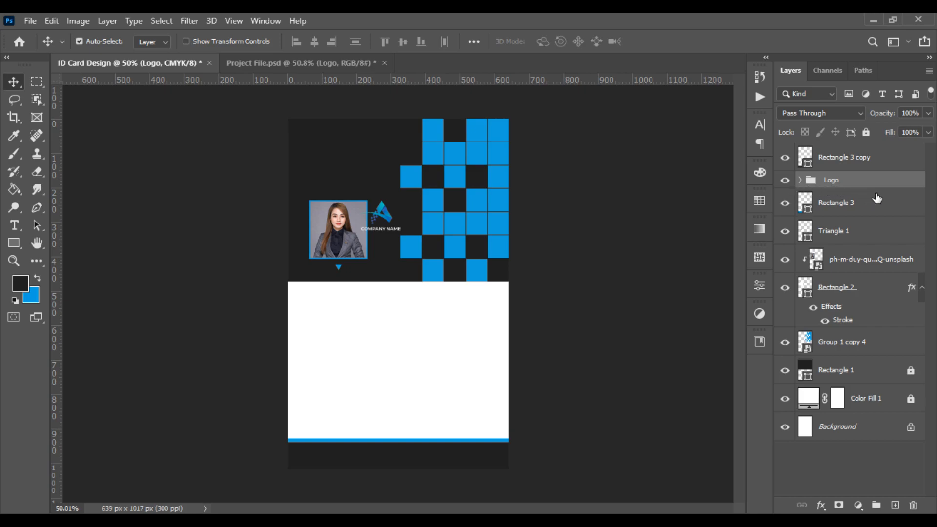
key("ctrl+t")
scroll(384, 189, "up", 2)
left_click_drag(389, 213, 328, 131)
key("Return")
scroll(384, 156, "down", 2)
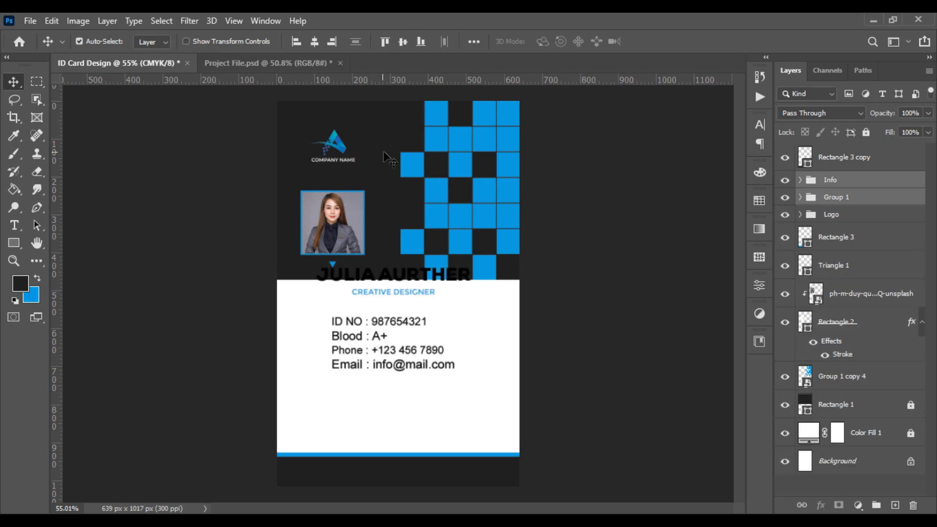
Step: Bring the Info and Group 1 groups above Rectangle 3 copy and move their text down into the white area
left_click_drag(813, 188, 813, 149)
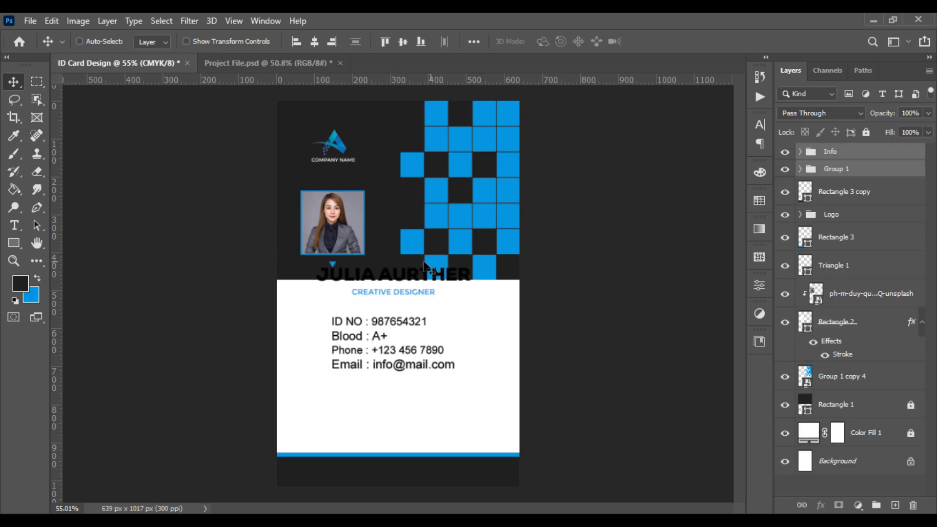
key("ctrl+t")
left_click_drag(418, 299, 423, 330)
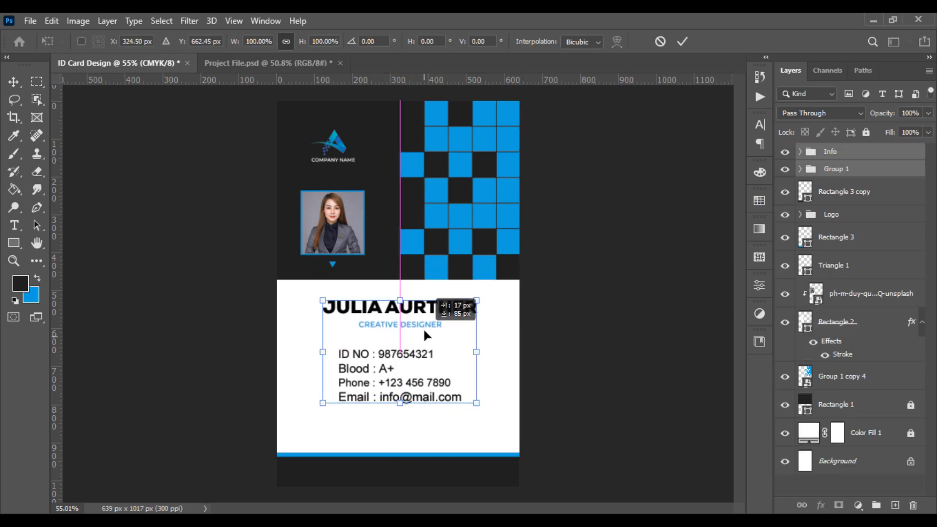
key("Return")
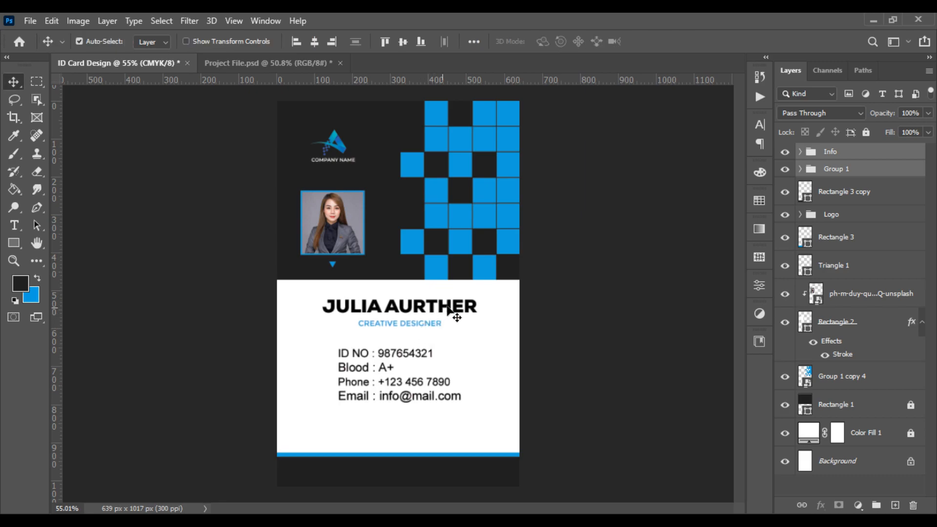
Step: Scale the pngegg barcode to about 2.91% and place it below the contact details in the white area
key("ctrl+v")
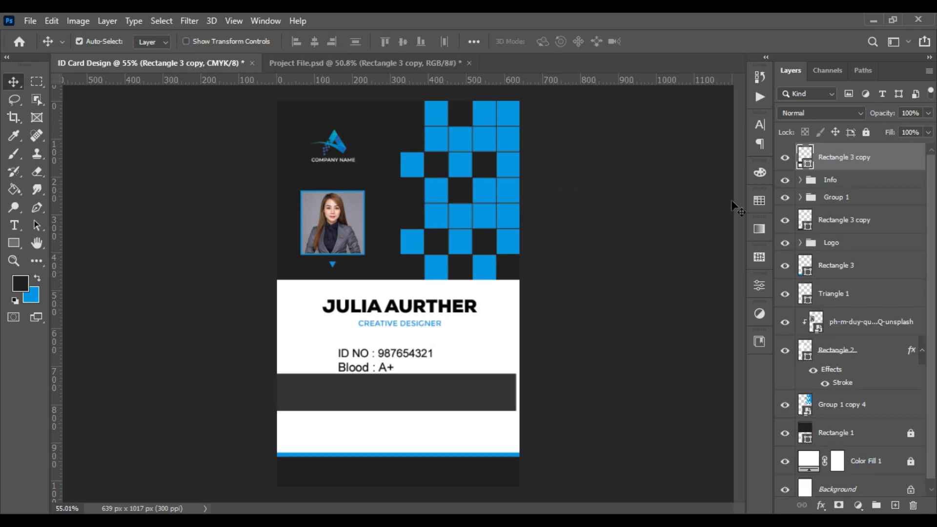
key("ctrl+minus")
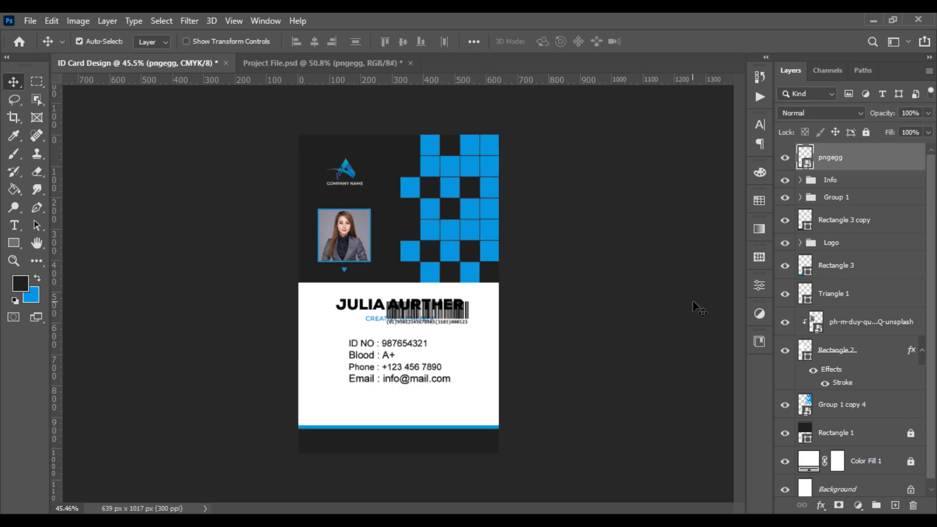
key("ctrl+t")
scroll(462, 365, "up", 5)
left_click_drag(465, 343, 501, 282)
left_click_drag(497, 231, 442, 388)
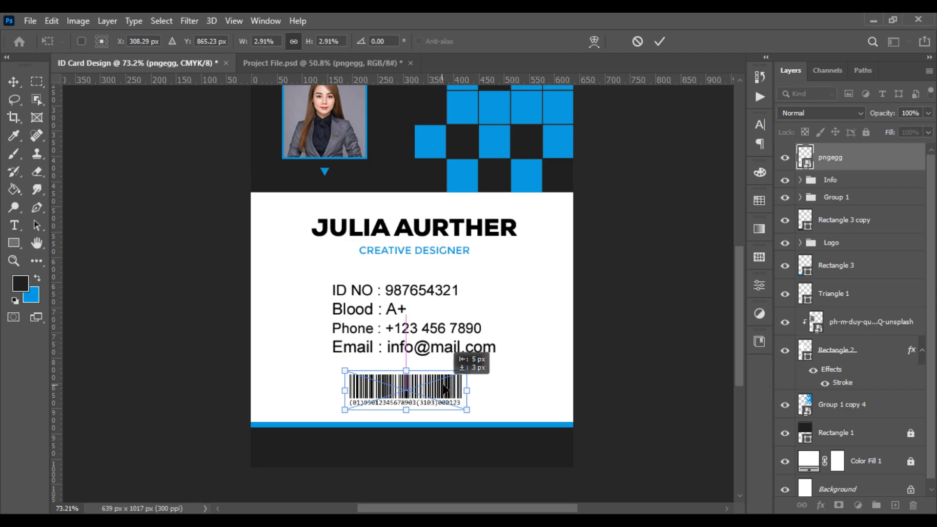
key("Return")
Step: Center the barcode horizontally on the canvas and nudge it slightly up
key("ctrl+a")
left_click(314, 41)
key("ctrl+d")
scroll(422, 383, "up", 2)
key("ctrl+t")
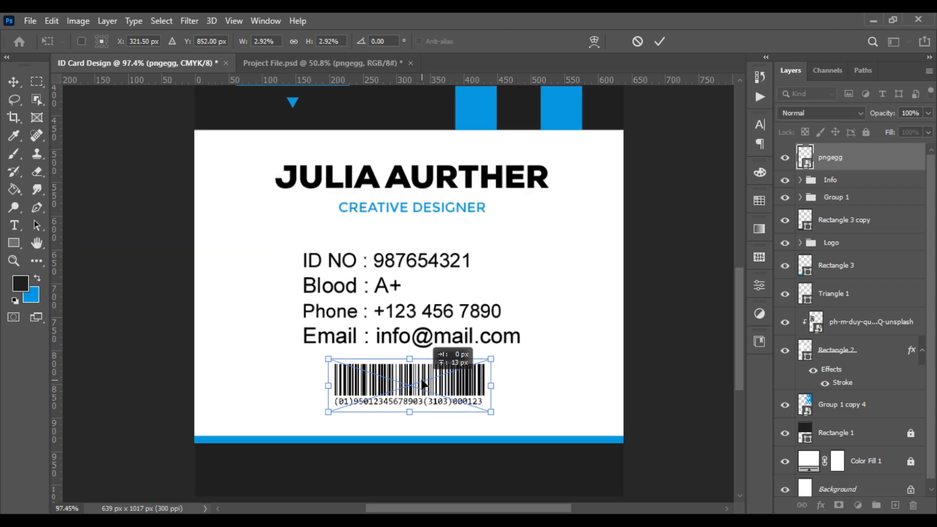
key("Return")
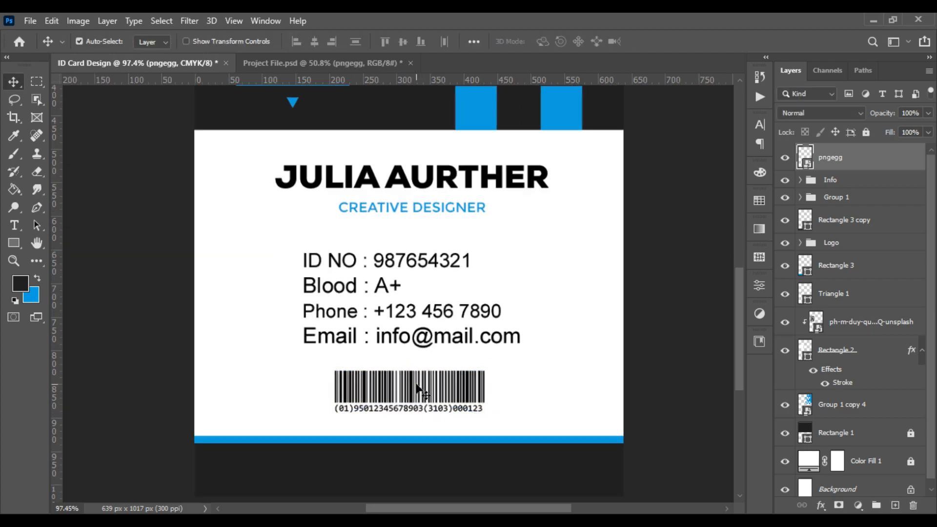
scroll(423, 385, "down", 2)
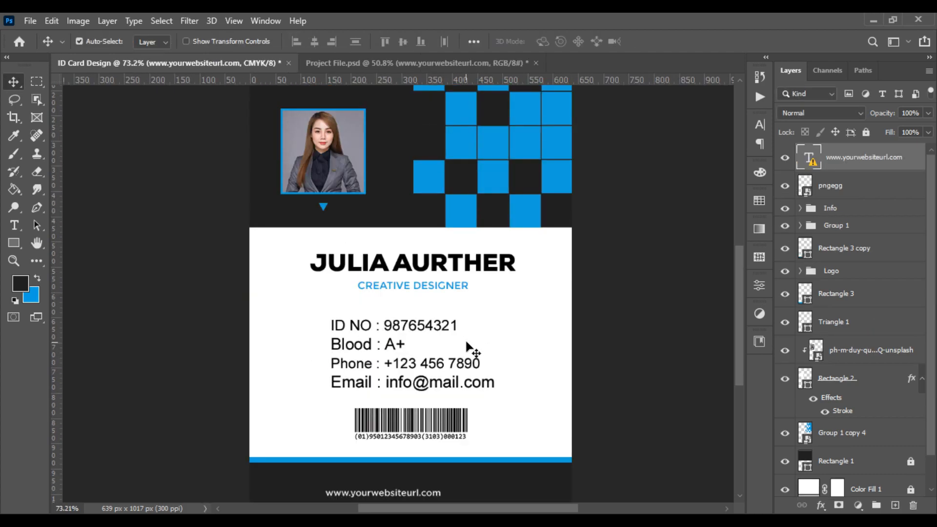
key("ctrl+a")
left_click(315, 41)
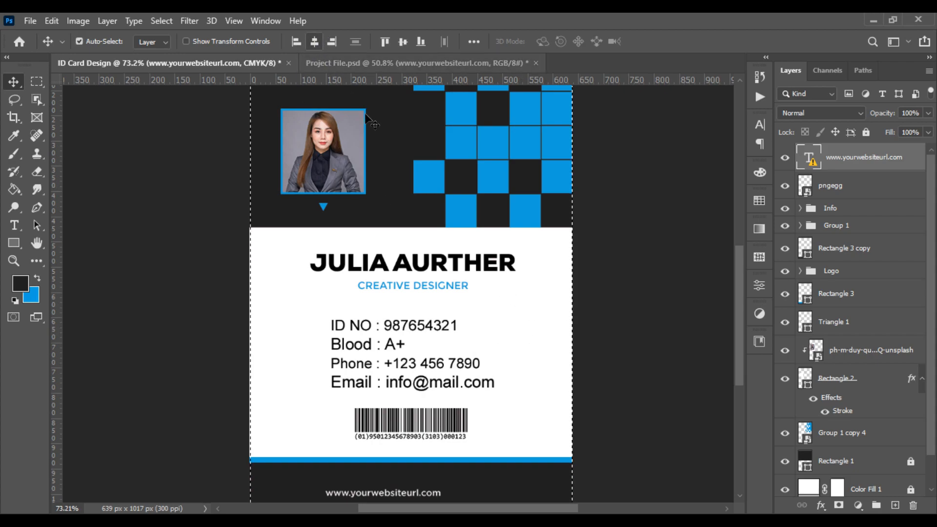
key("ctrl+d")
Step: Move the website address text up to the vertical middle of the dark footer band
key("ctrl+t")
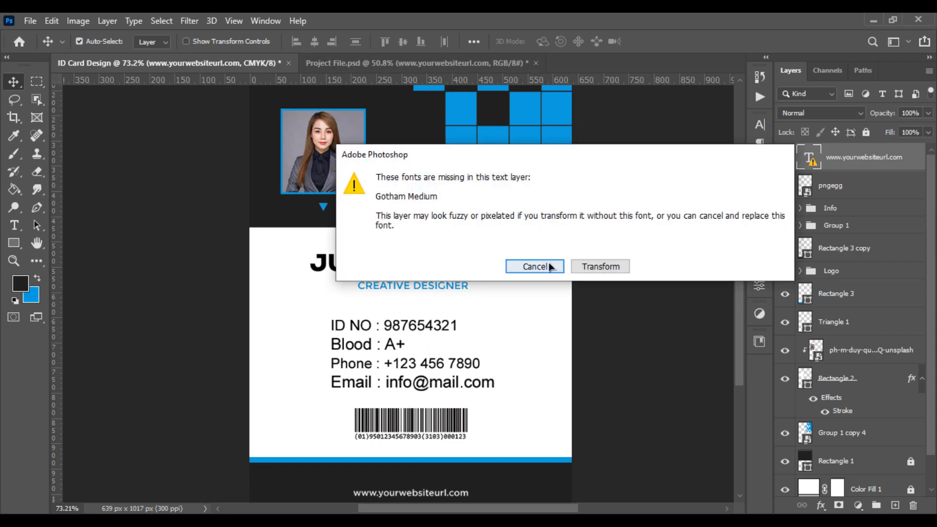
left_click(550, 270)
scroll(412, 390, "up", 5)
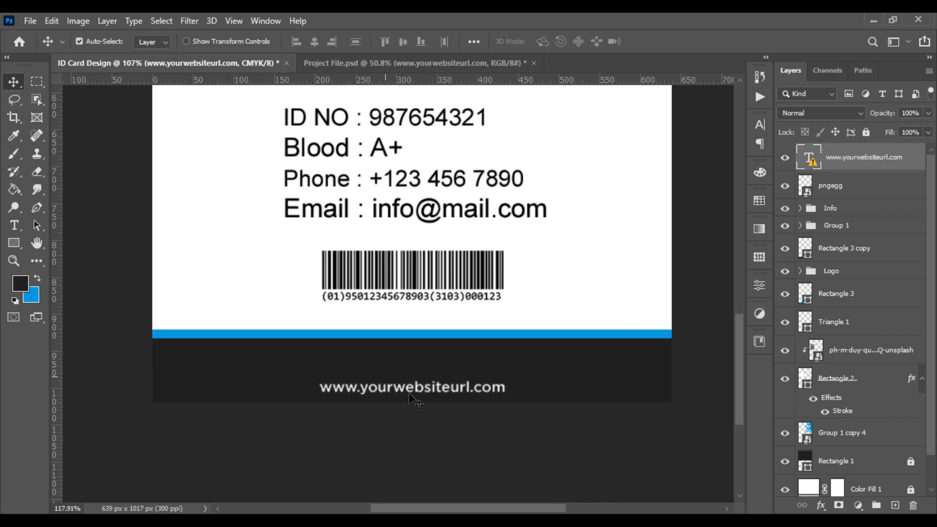
left_click_drag(412, 395, 408, 357)
key("ctrl+0")
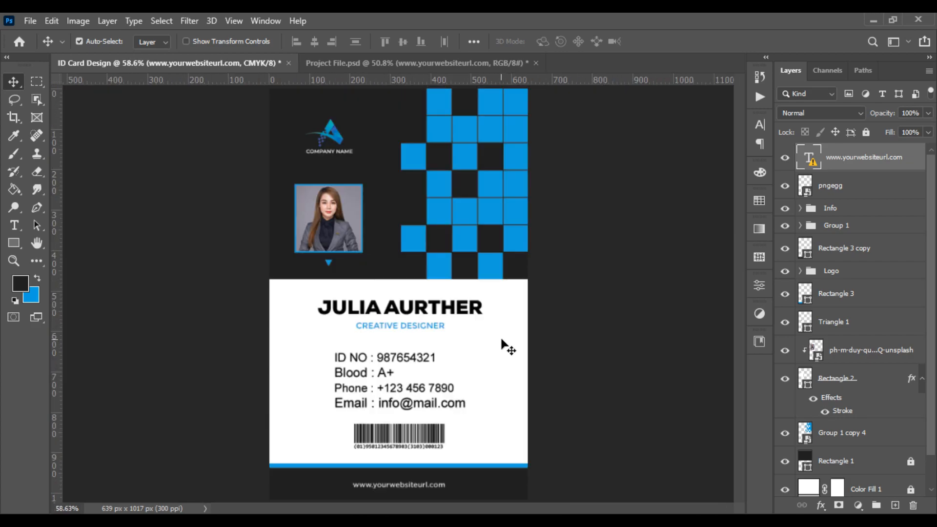
scroll(502, 344, "down", 1)
scroll(501, 344, "up", 1)
scroll(501, 344, "down", 1)
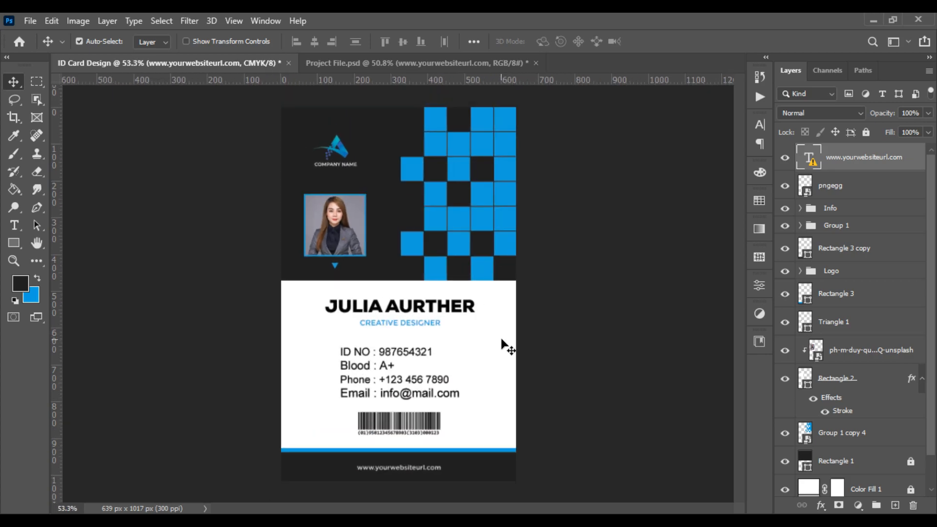
left_click(554, 345)
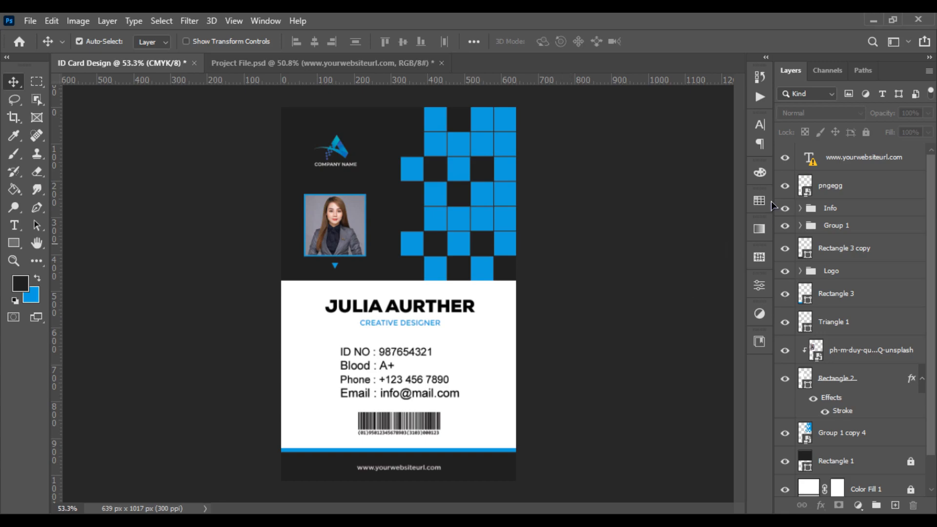
Step: Group all layers except Background and name the group Final
scroll(829, 352, "down", 1)
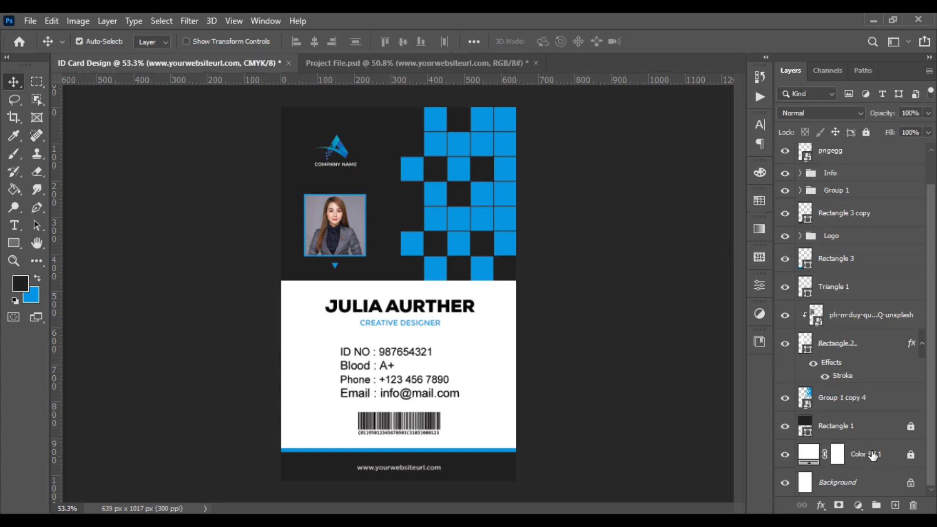
key("ctrl+alt+a")
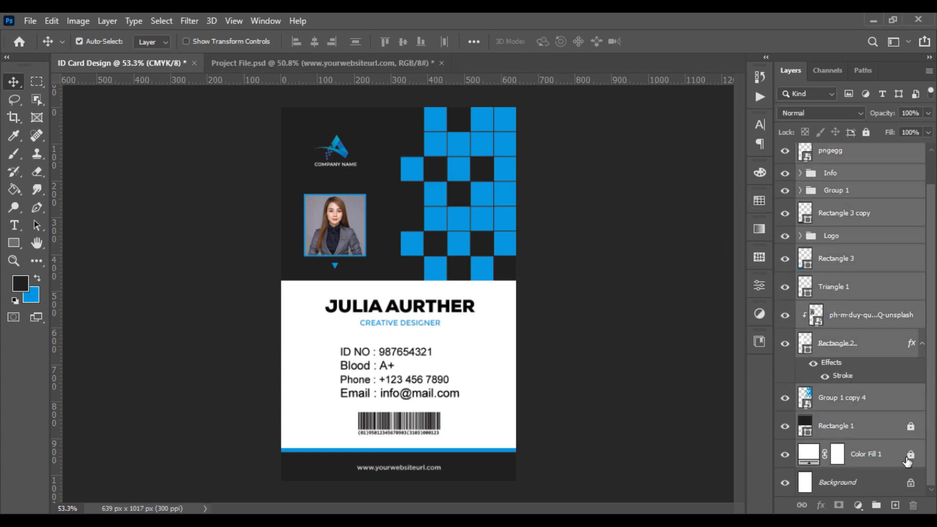
left_click(876, 505)
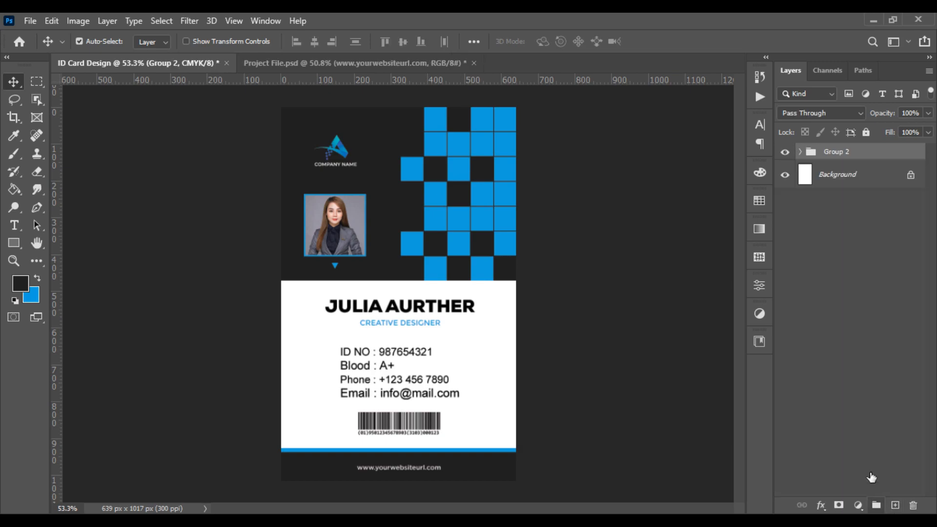
double_click(835, 151)
type("Final")
key("Return")
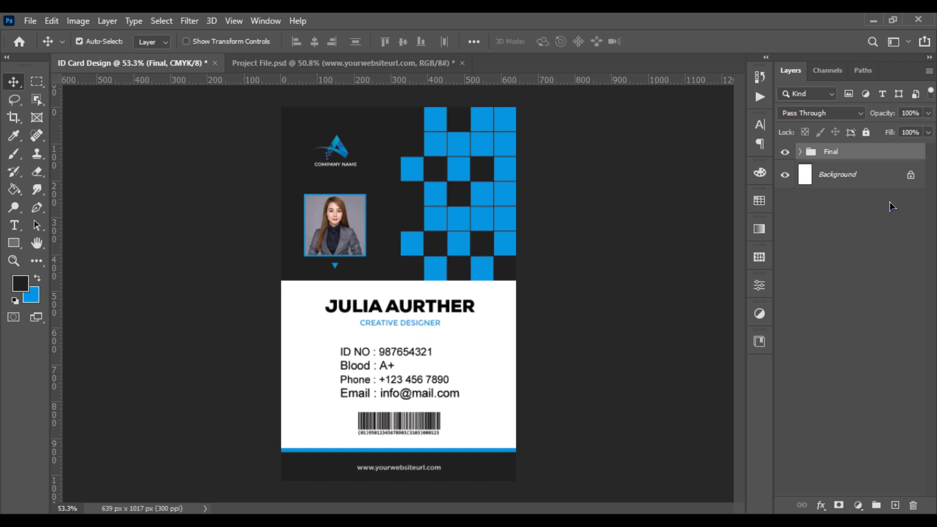